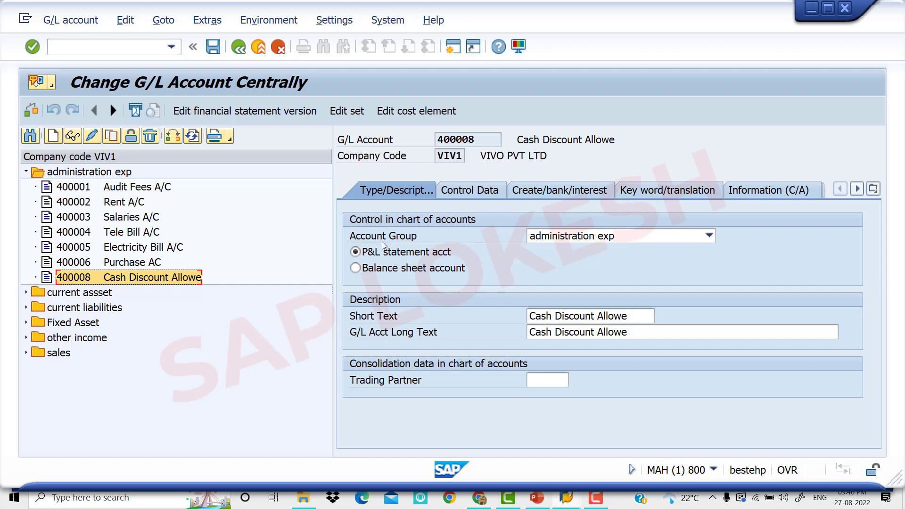
# - Set the Cash Discount Allowe account's group to administration exp and its sort key to 001 Posting date
pyautogui.click(708, 236)
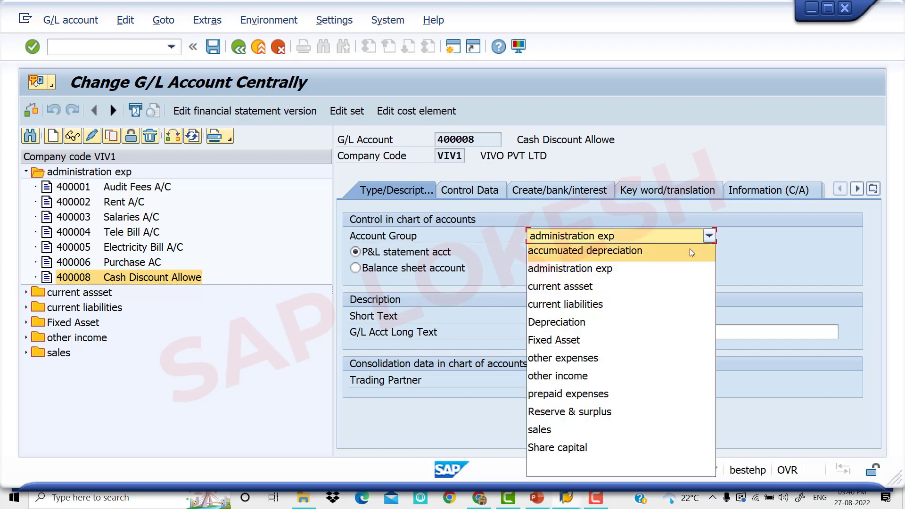
pyautogui.click(659, 270)
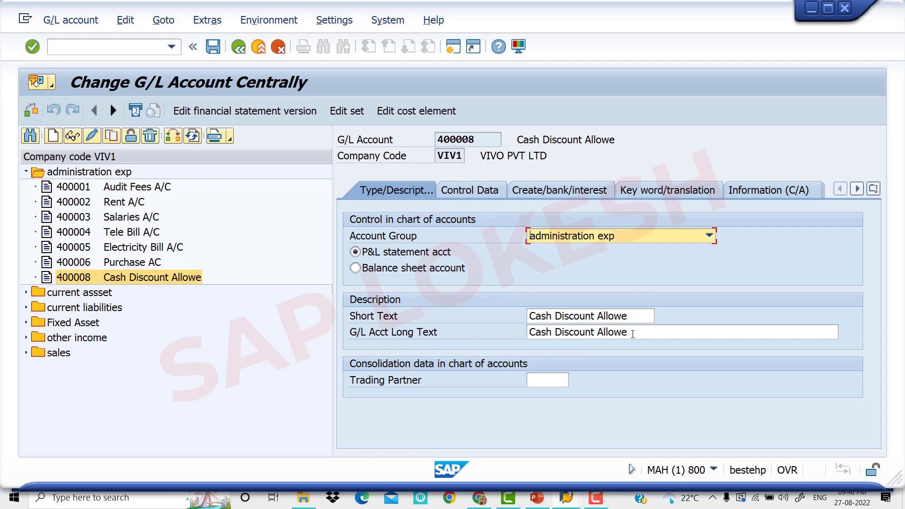
pyautogui.click(481, 188)
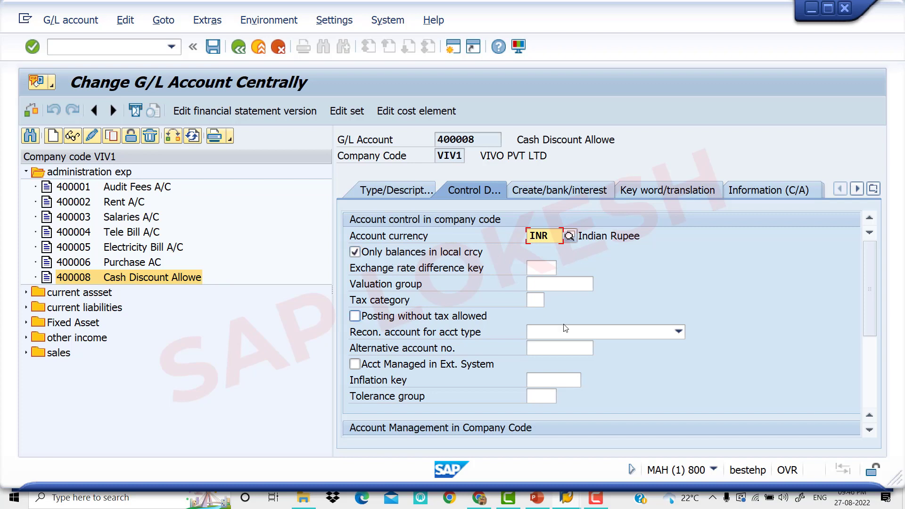
pyautogui.moveTo(870, 279); pyautogui.dragTo(863, 370)
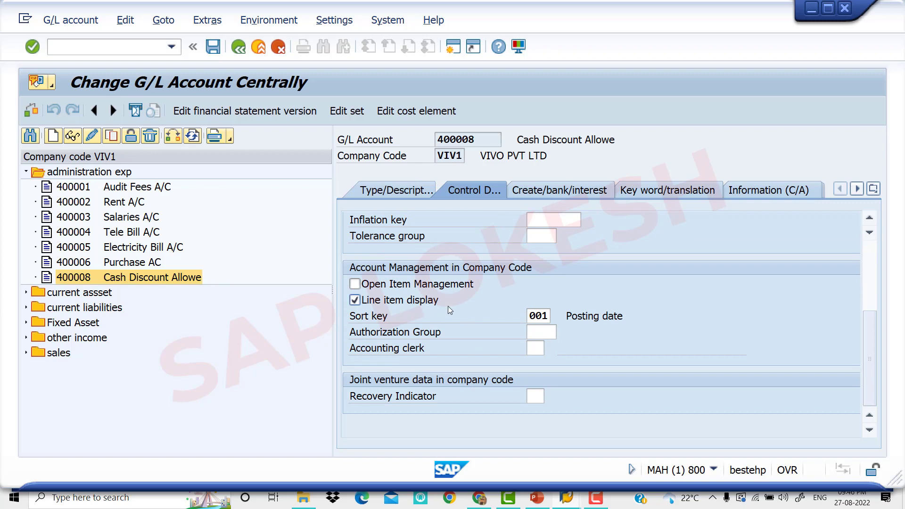
pyautogui.click(545, 316)
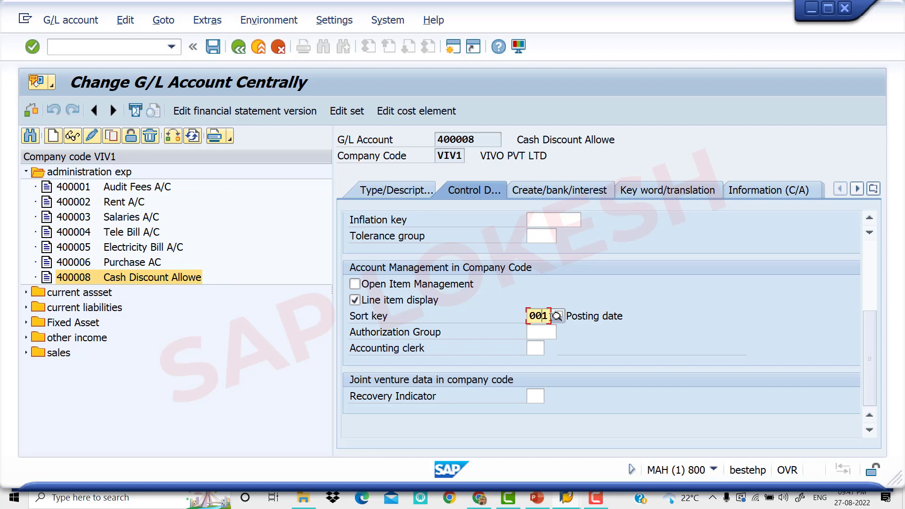
pyautogui.click(557, 317)
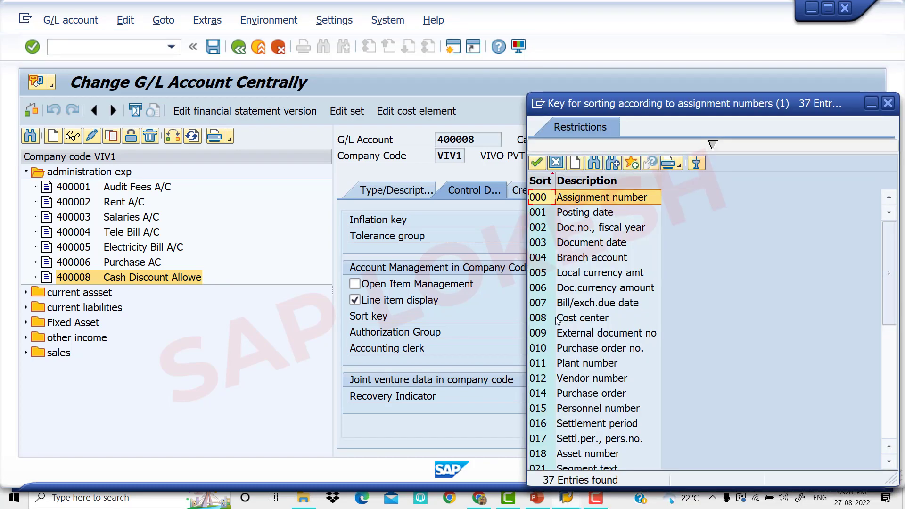
pyautogui.doubleClick(585, 213)
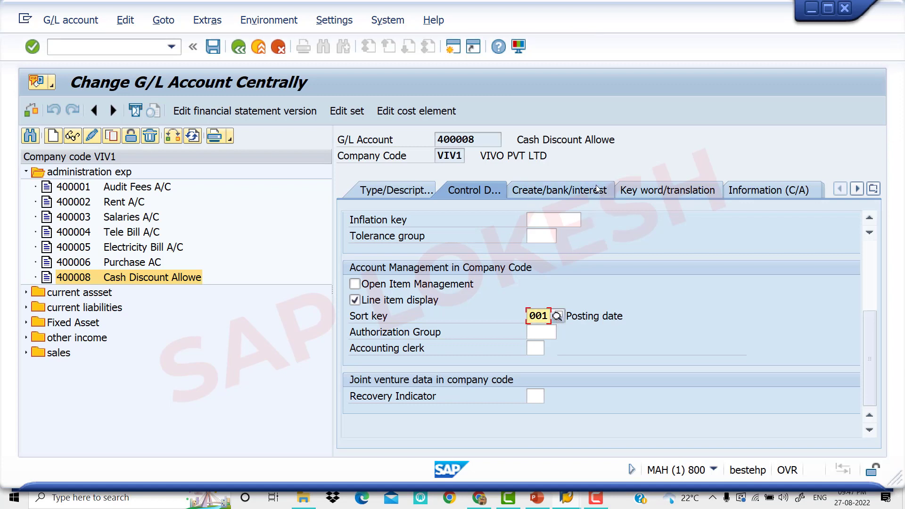
# - Assign field status group G001 General (with text, allocation) to the Cash Discount Allowe account and save it
pyautogui.click(596, 188)
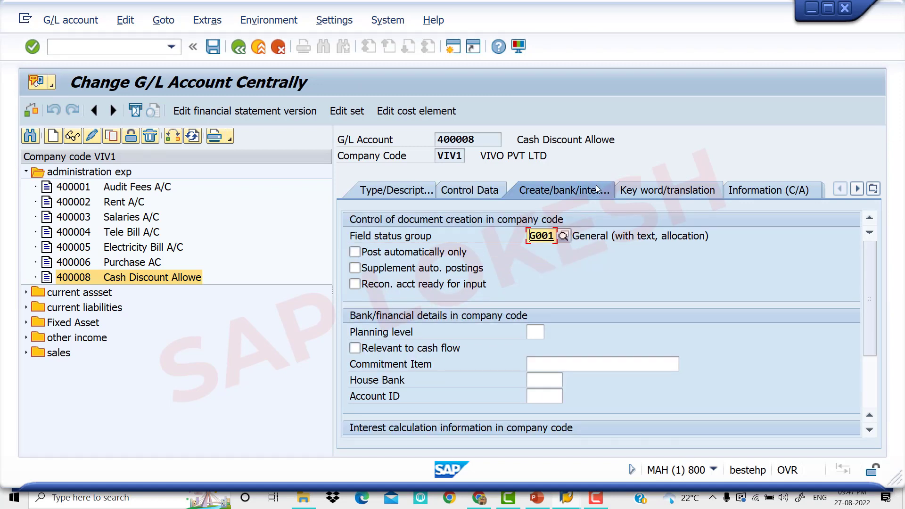
pyautogui.click(566, 238)
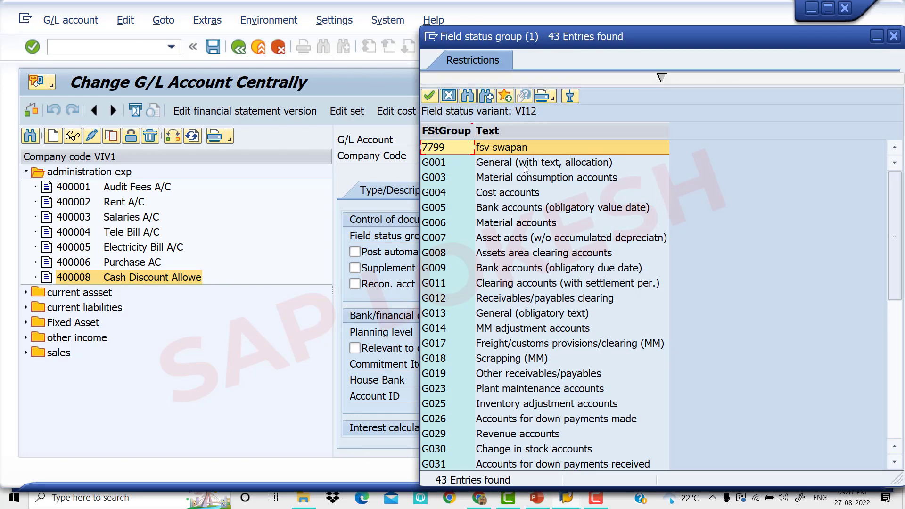
pyautogui.click(525, 165)
pyautogui.doubleClick(524, 163)
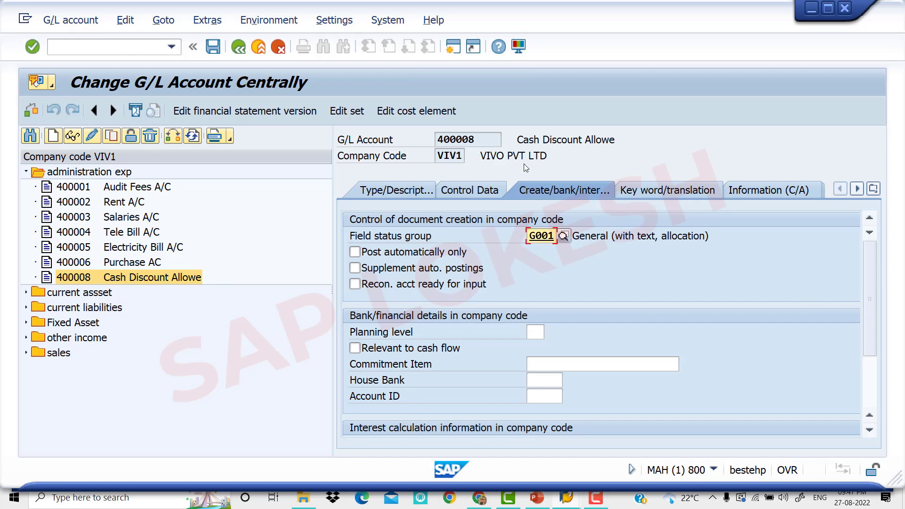
pyautogui.click(213, 47)
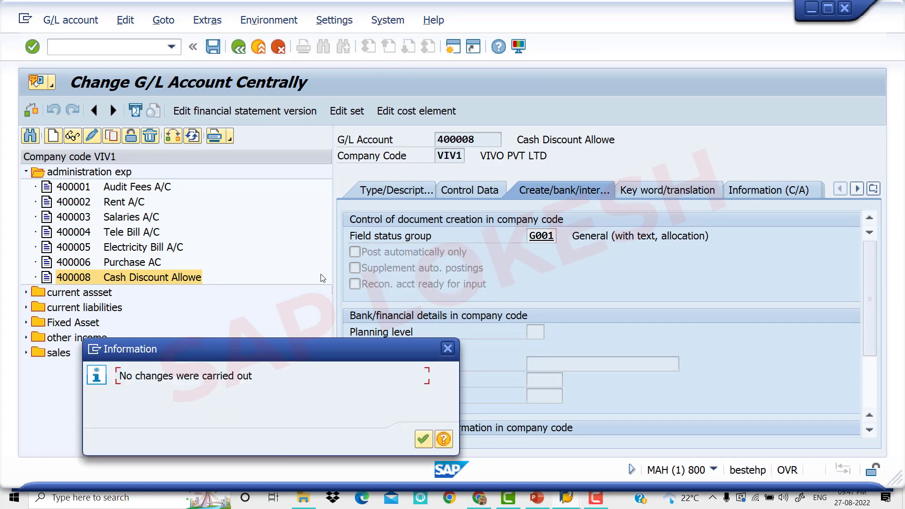
pyautogui.click(424, 439)
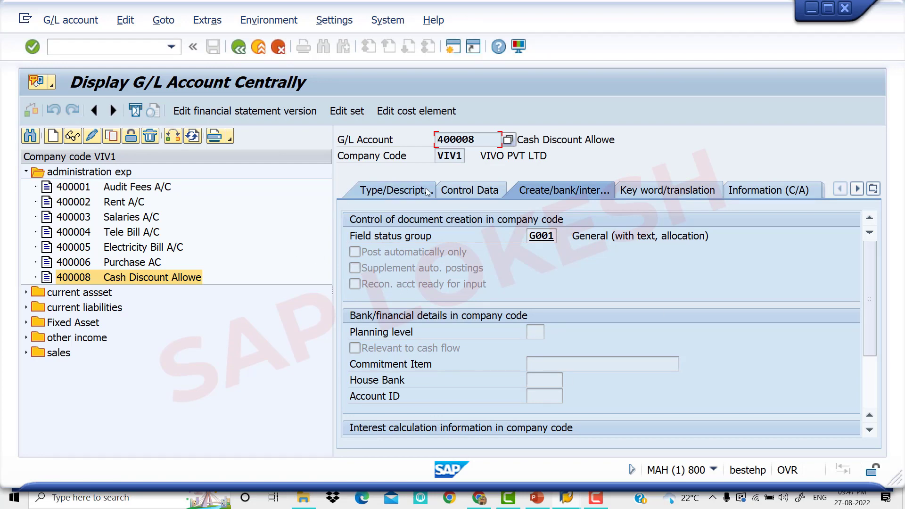
# - Check the configuration transaction code on the PowerPoint slide, and open OBXI in SAP for chart of accounts VIV9
pyautogui.hotkey('alt', 'Tab')
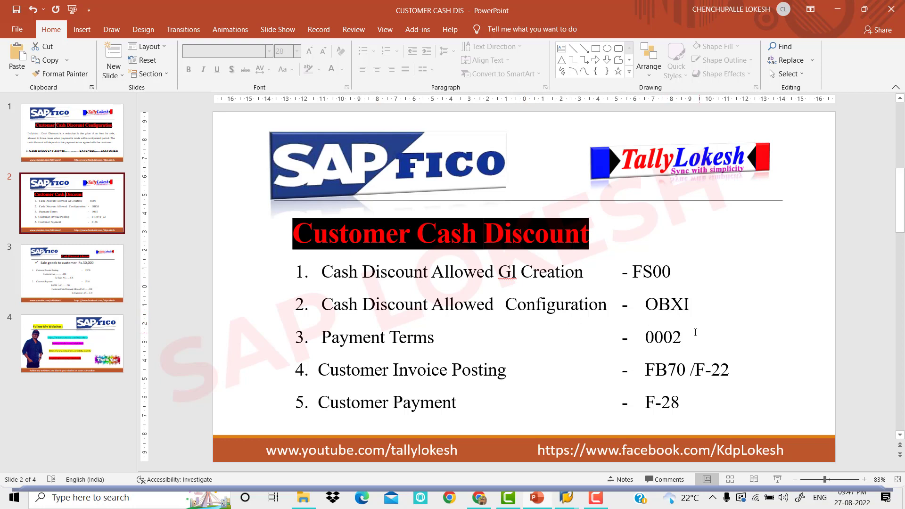
pyautogui.moveTo(573, 500)
pyautogui.click(599, 471)
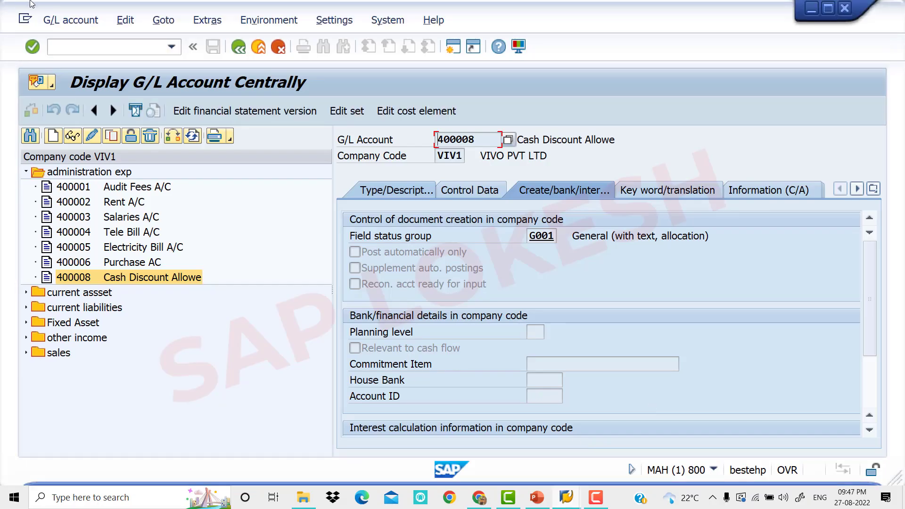
pyautogui.click(142, 44)
pyautogui.write('/NO')
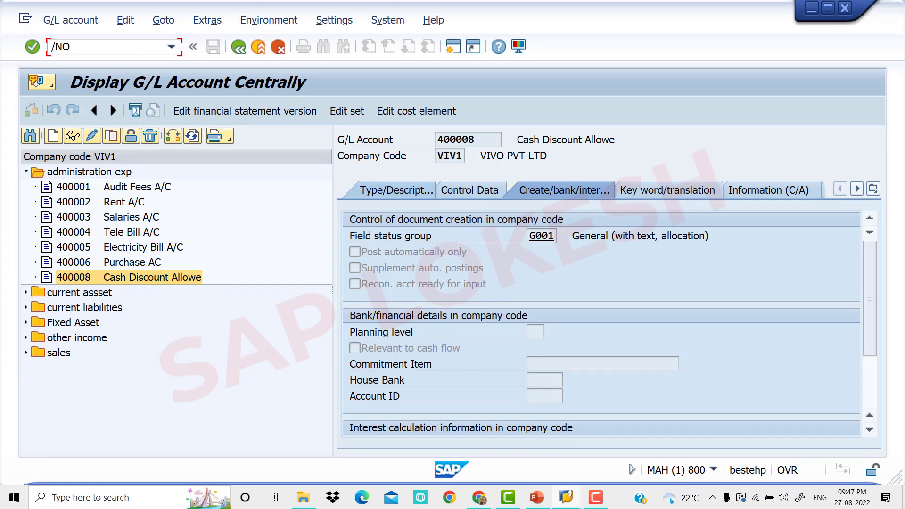
pyautogui.write('BXI')
pyautogui.press('Return')
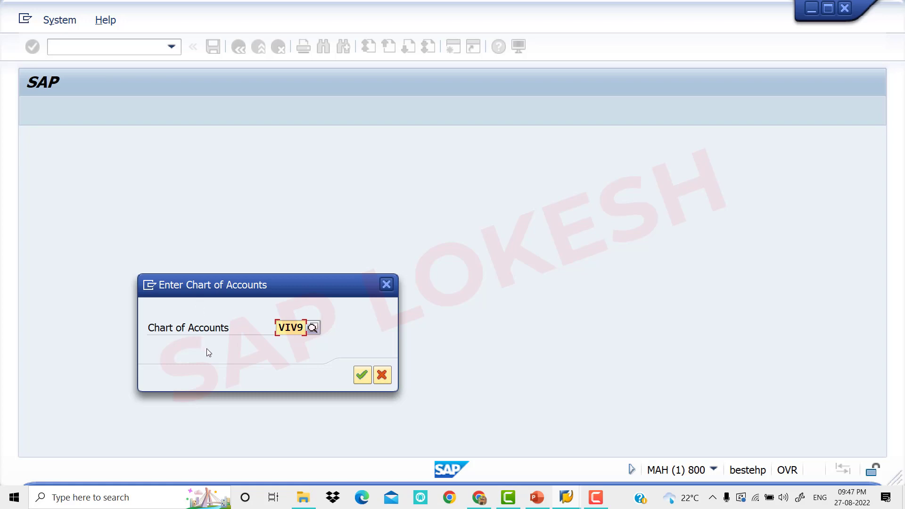
pyautogui.click(362, 376)
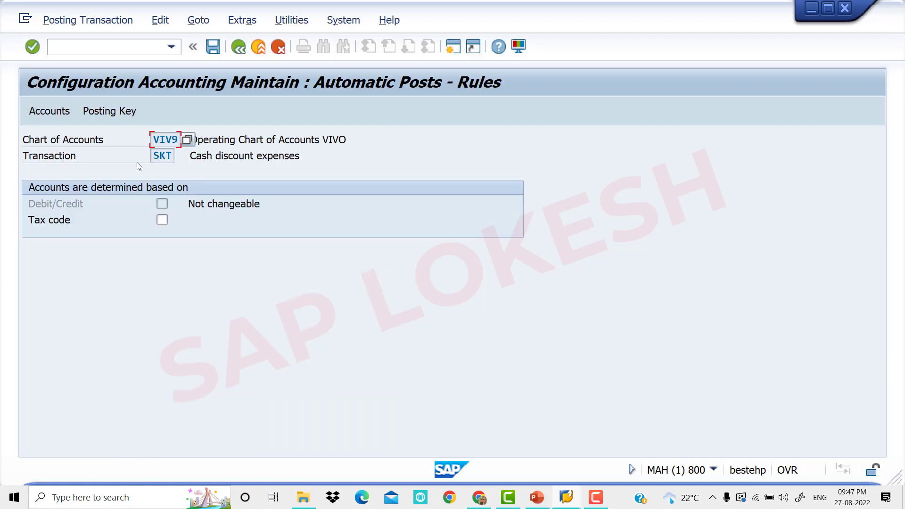
# - Save the posting rules for cash discount expenses (SKT) and assign the Cash Discount Allowe G/L account to the transaction
pyautogui.click(120, 115)
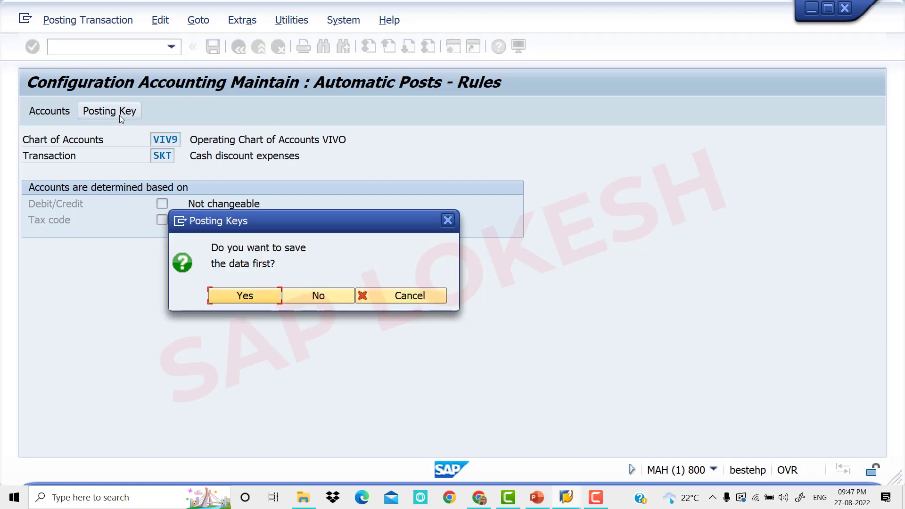
pyautogui.click(254, 302)
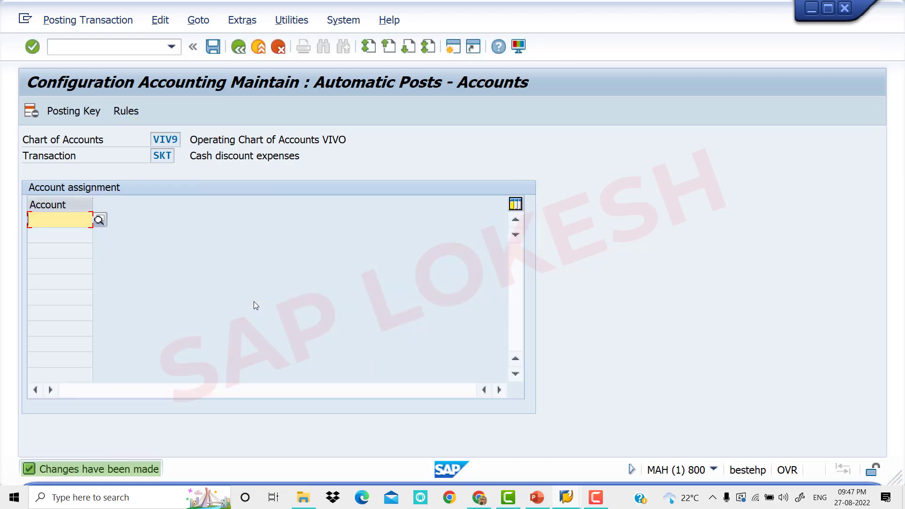
pyautogui.click(99, 220)
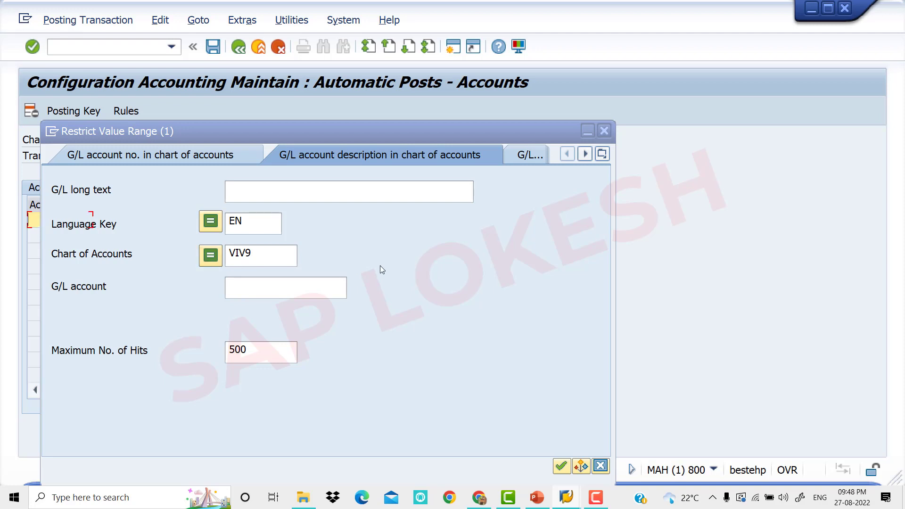
pyautogui.click(280, 197)
pyautogui.press('Return')
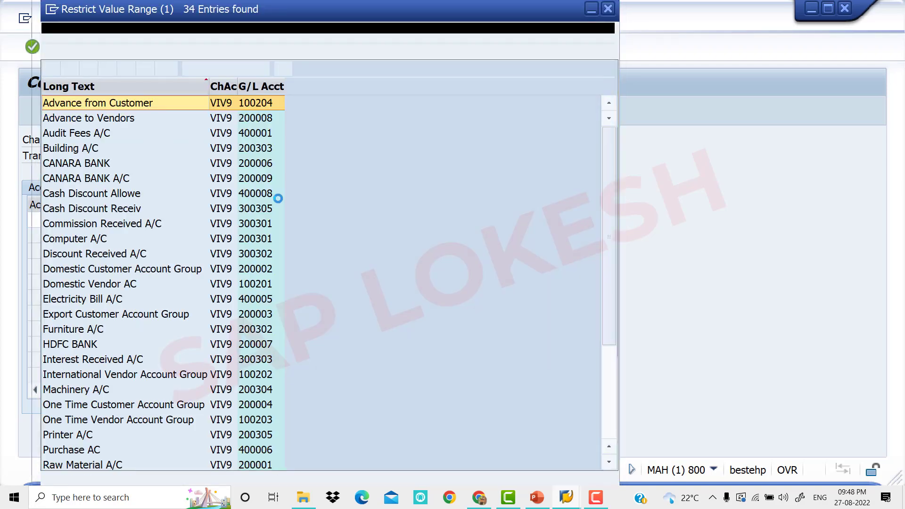
pyautogui.click(131, 196)
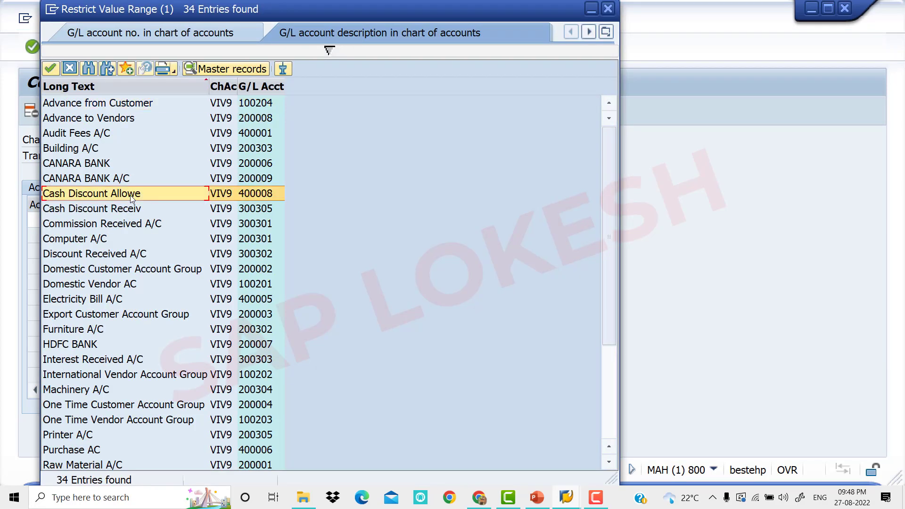
pyautogui.doubleClick(130, 196)
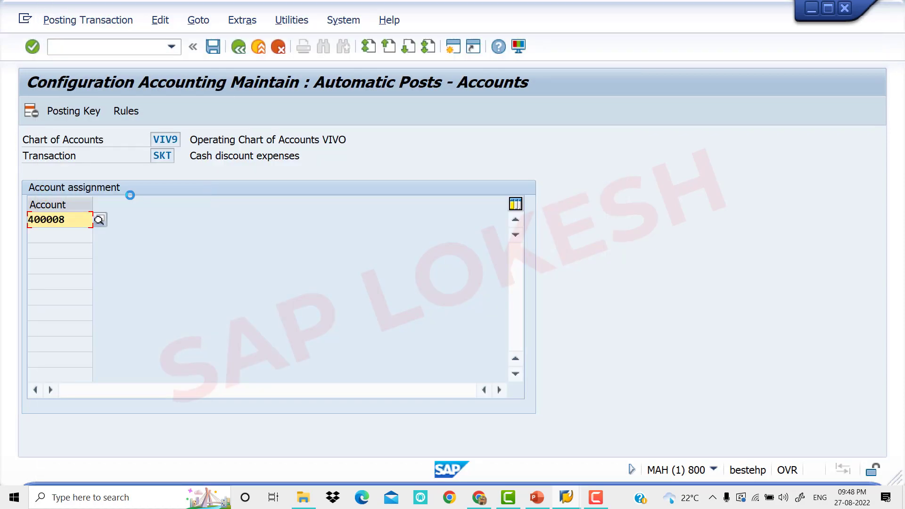
# - Save the SKT account assignment under the proposed customizing request, and save its posting keys
pyautogui.click(72, 112)
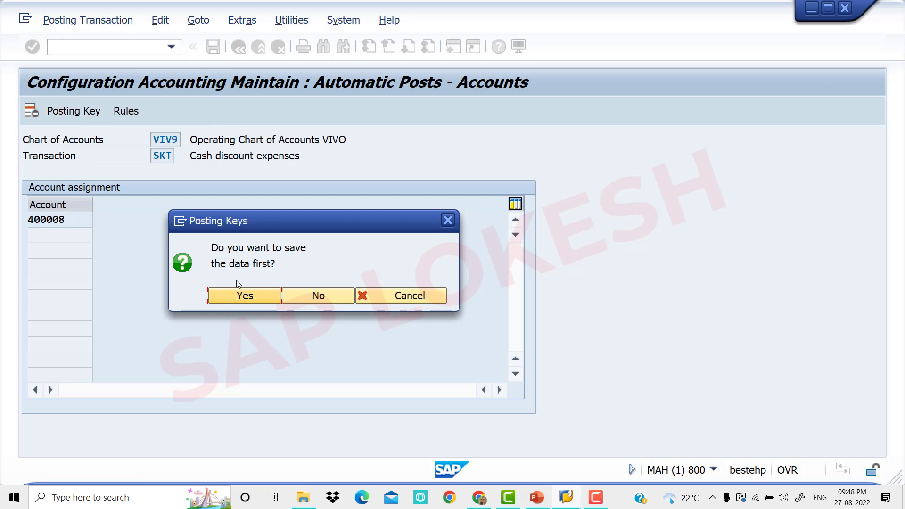
pyautogui.click(242, 295)
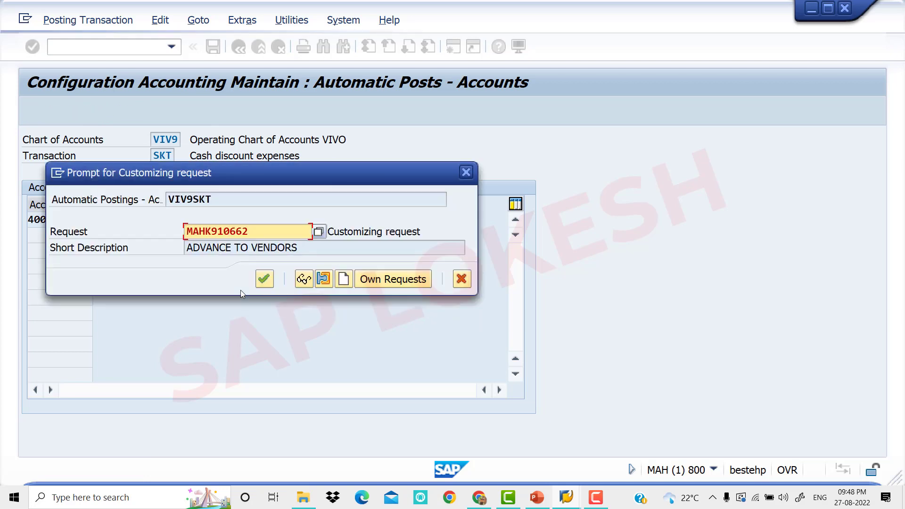
pyautogui.click(270, 282)
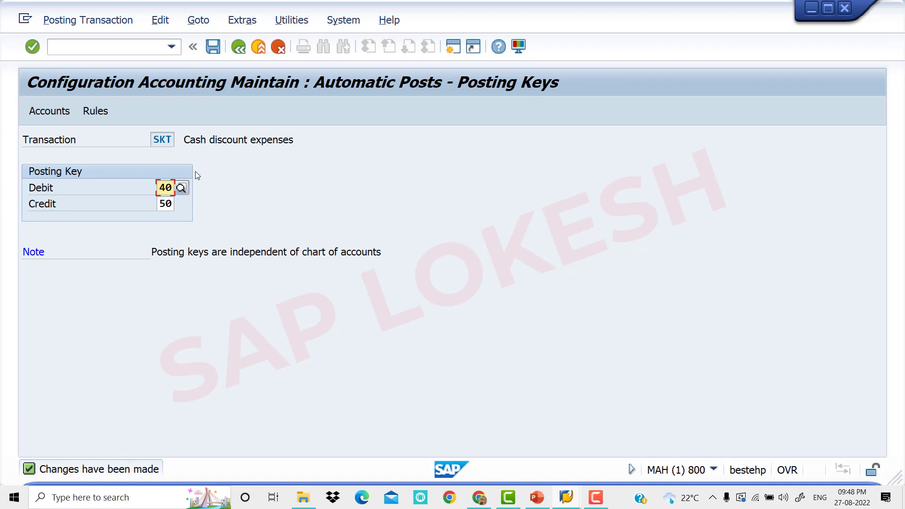
pyautogui.click(219, 49)
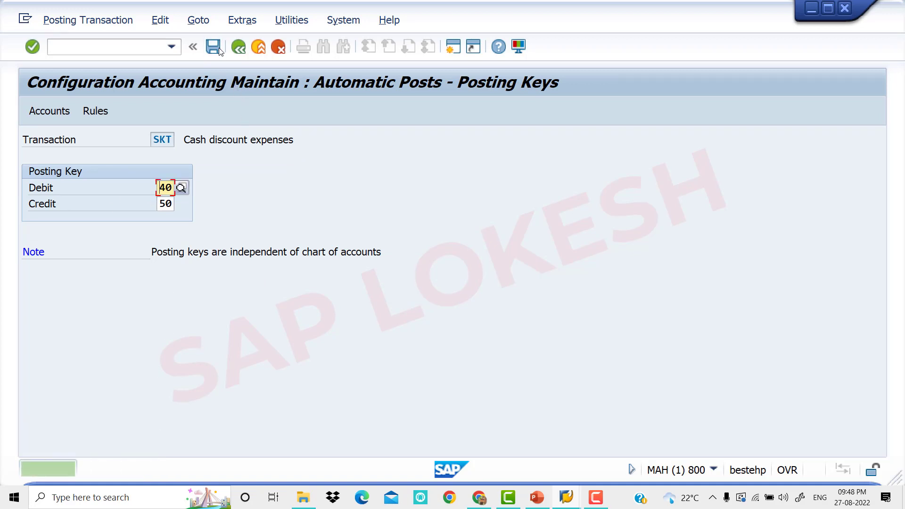
pyautogui.click(219, 49)
# - Check the customer invoice posting code on the PowerPoint slide, and open transaction FB70 in SAP
pyautogui.hotkey('alt', 'Tab')
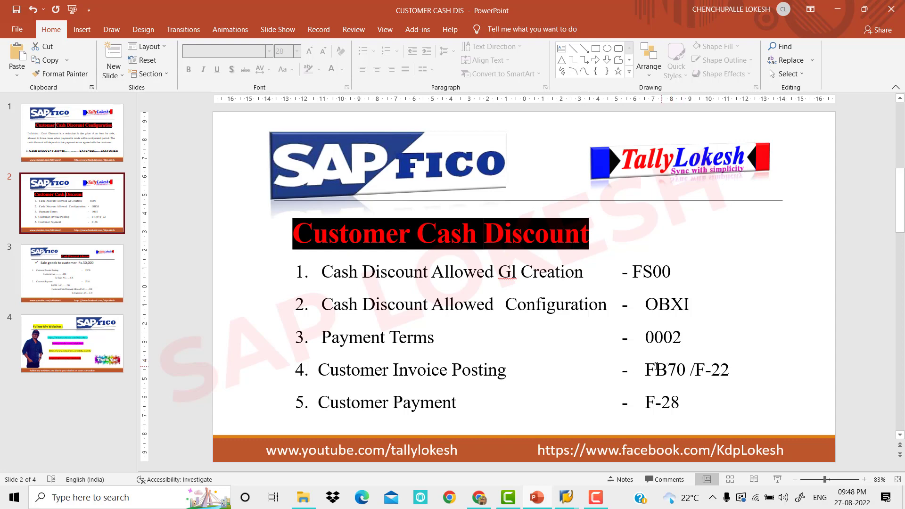
pyautogui.hotkey('alt', 'Tab')
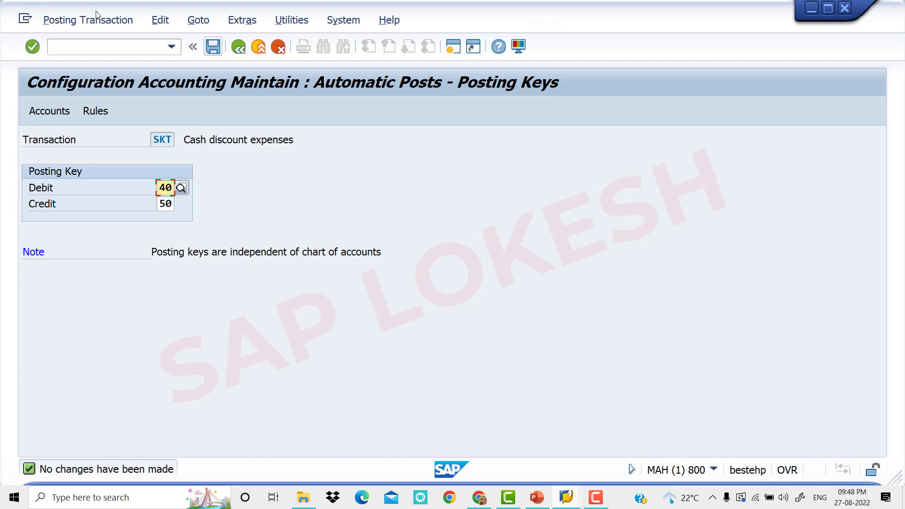
pyautogui.click(98, 47)
pyautogui.write('/N')
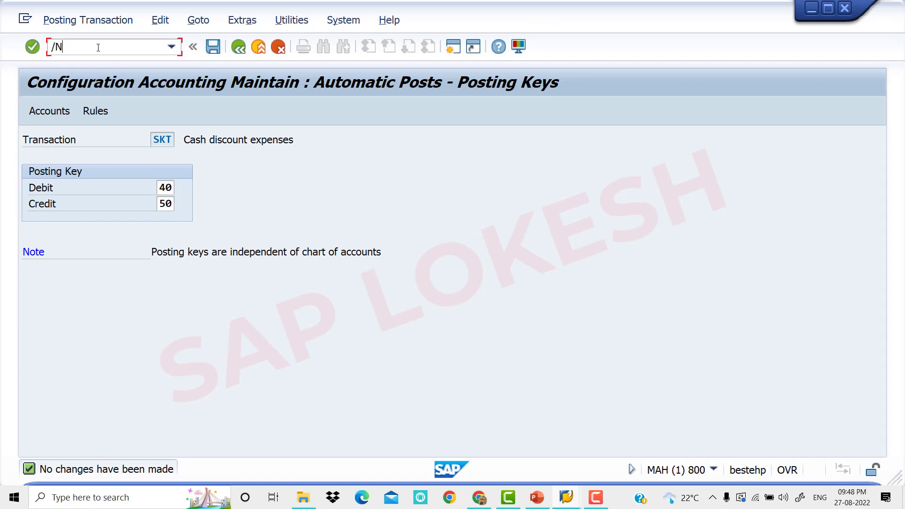
pyautogui.write('FB70')
pyautogui.press('Return')
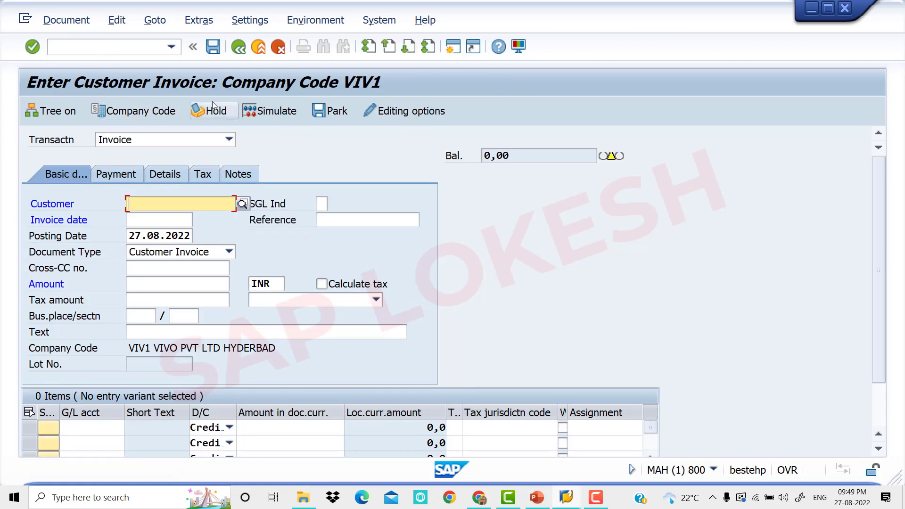
# - Choose PALLAVI PVT LTD of company code VIV1 as the invoice customer and set the invoice date to 27.08.2022
pyautogui.click(243, 204)
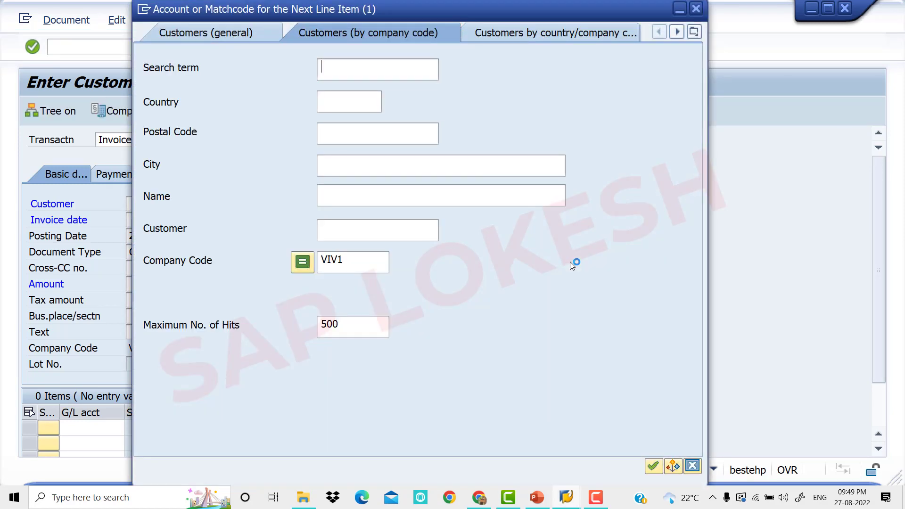
pyautogui.press('Return')
pyautogui.press('Down')
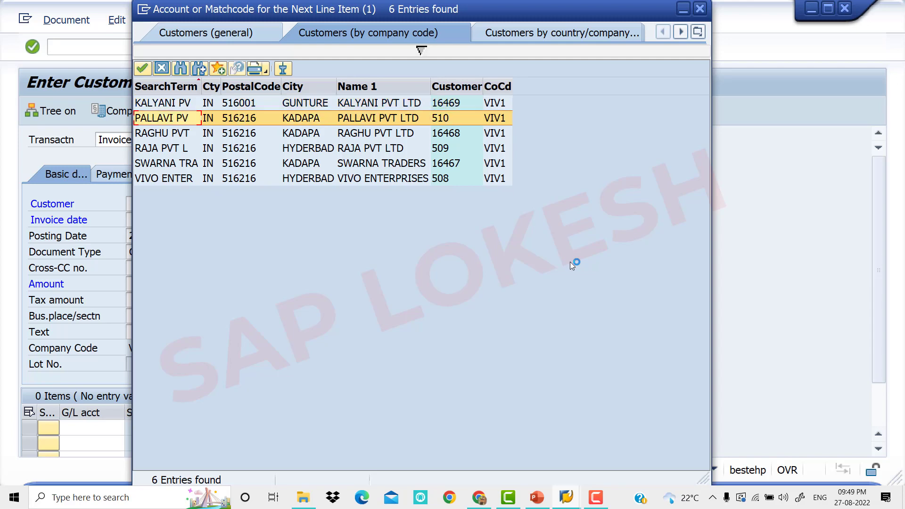
pyautogui.press('Return')
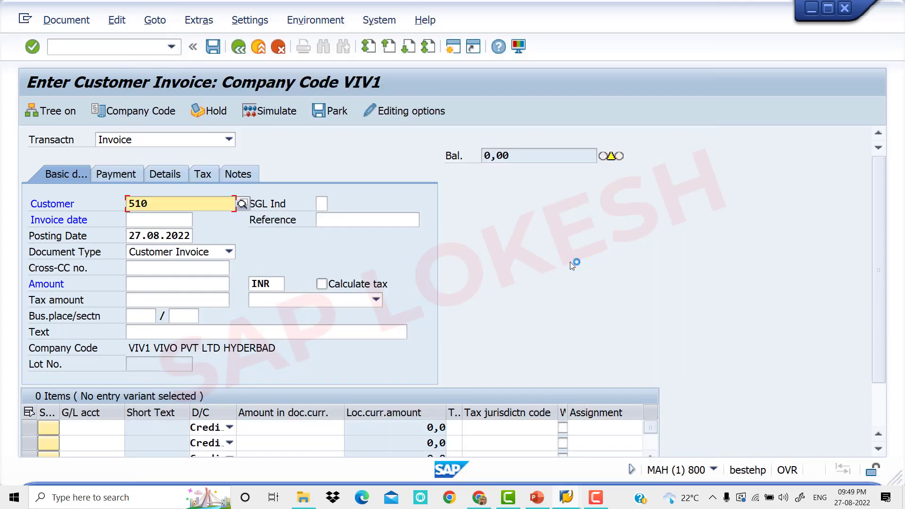
pyautogui.press('Tab')
pyautogui.press('BackSpace')
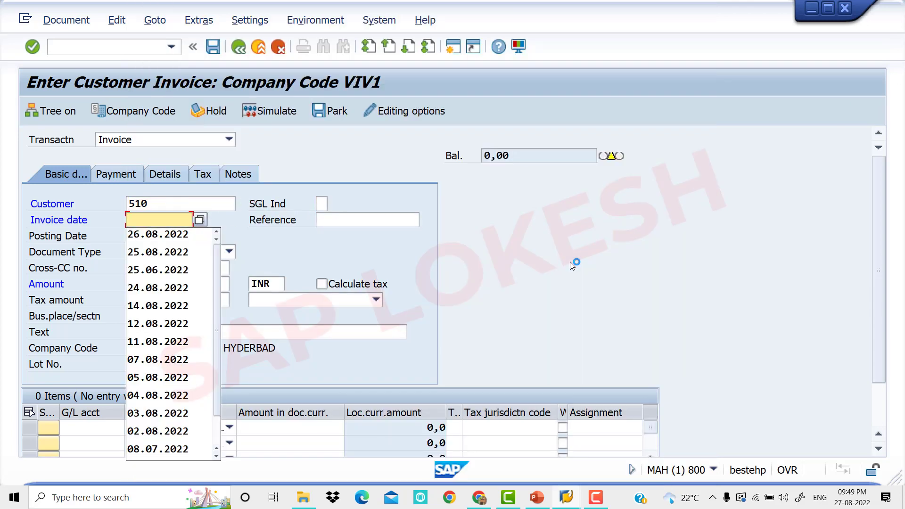
pyautogui.write('27')
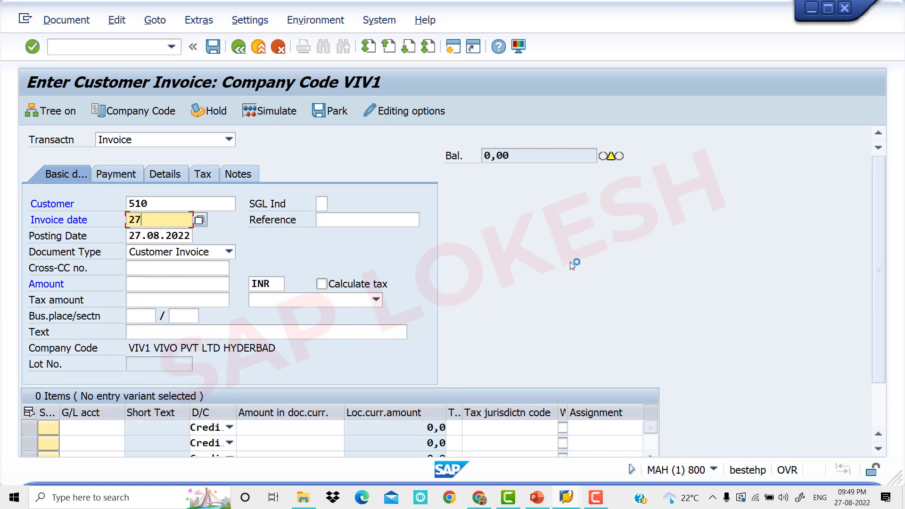
pyautogui.write('.08.2022')
pyautogui.press('Tab')
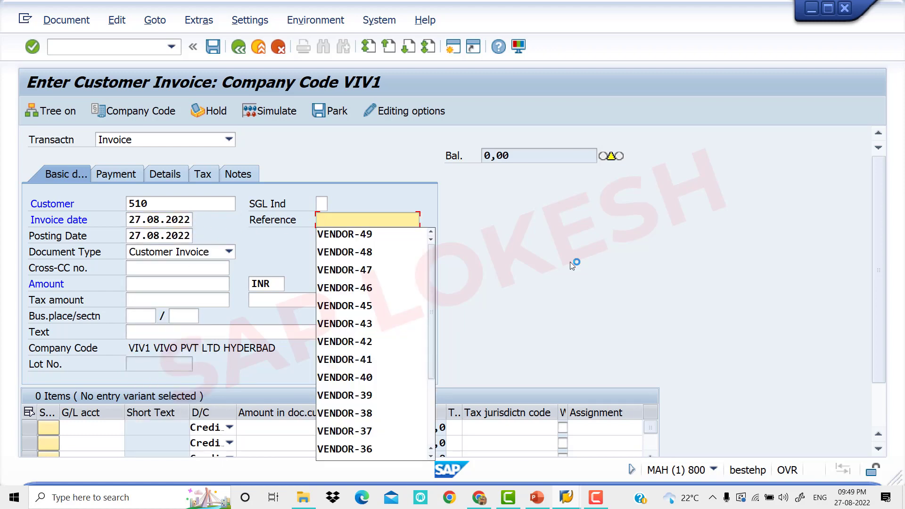
# - Enter the invoice reference "Customer 01" and set the invoice amount to 50000 INR
pyautogui.write('Customer ')
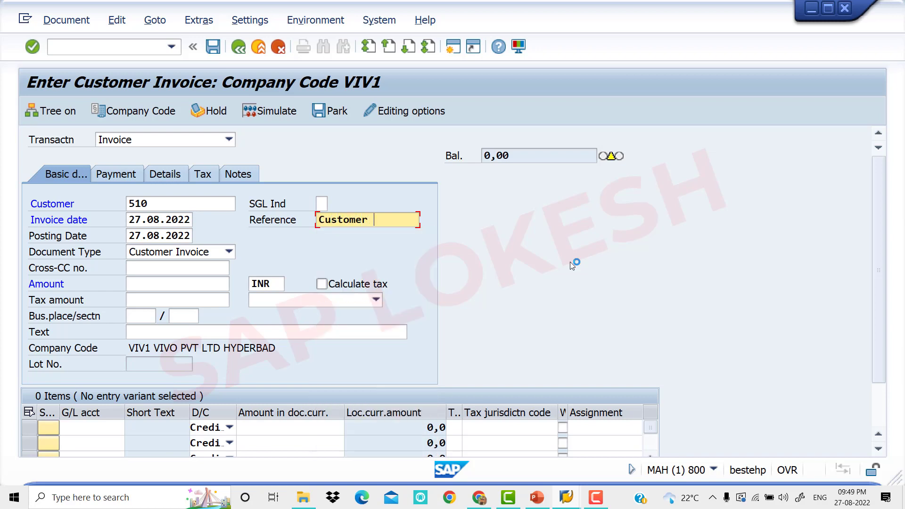
pyautogui.write('01')
pyautogui.press('Tab')
pyautogui.press('Tab')
pyautogui.press('Tab')
pyautogui.press('Tab')
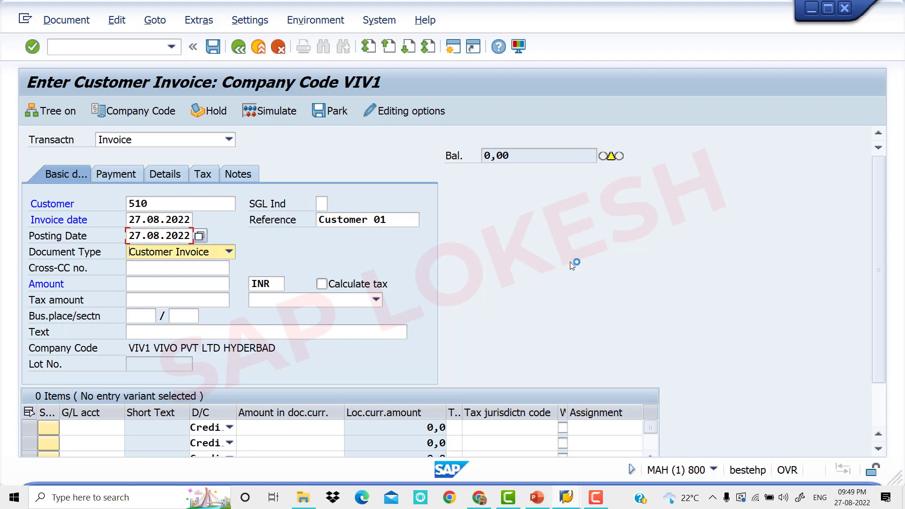
pyautogui.write('5')
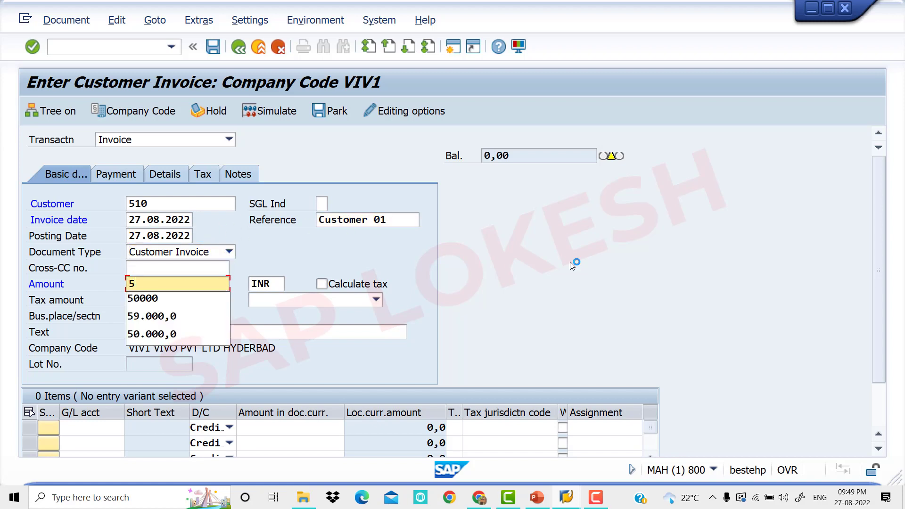
pyautogui.press('Down')
# - Set the invoice header text to "Customer Invoice"
pyautogui.press('Tab')
pyautogui.press('Tab')
pyautogui.press('Tab')
pyautogui.press('Tab')
pyautogui.press('Tab')
pyautogui.press('Tab')
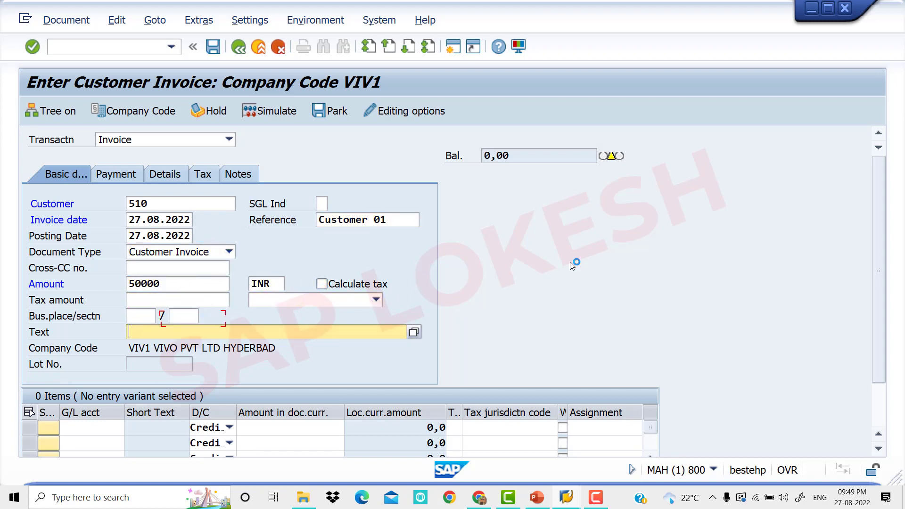
pyautogui.press('Down')
pyautogui.press('Down')
pyautogui.press('Down')
pyautogui.press('Tab')
pyautogui.press('Tab')
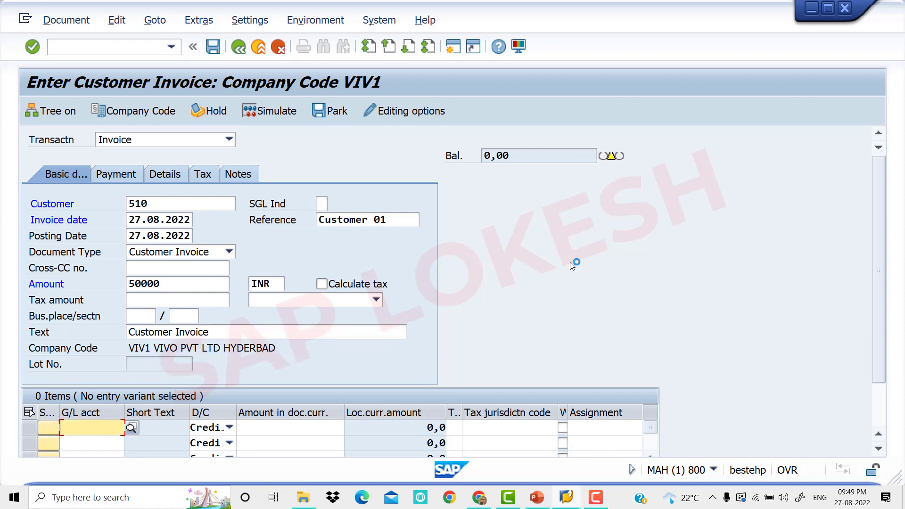
# - Assign G/L account 300001 (SALES A/C) to the first line item as a credit of 50000
pyautogui.click(133, 428)
pyautogui.press('F4')
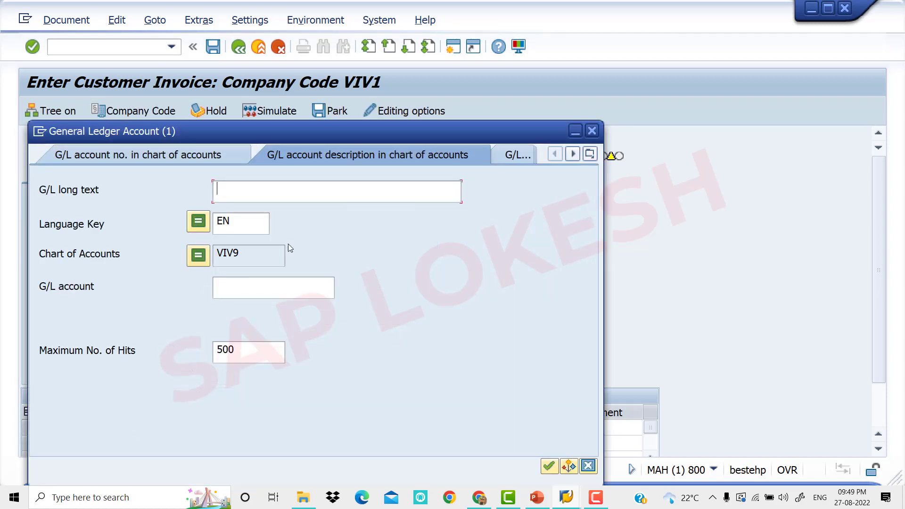
pyautogui.press('Return')
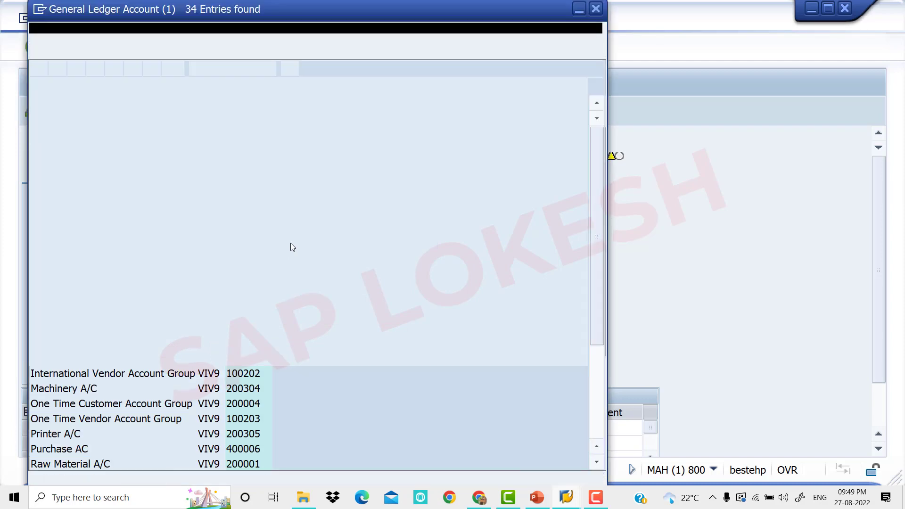
pyautogui.scroll(-4, 106, 335)
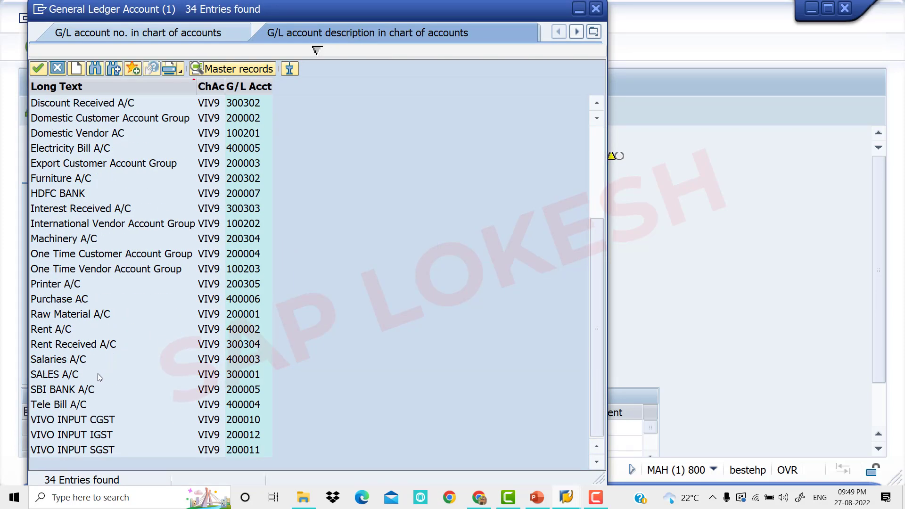
pyautogui.click(78, 374)
pyautogui.doubleClick(79, 374)
pyautogui.press('Tab')
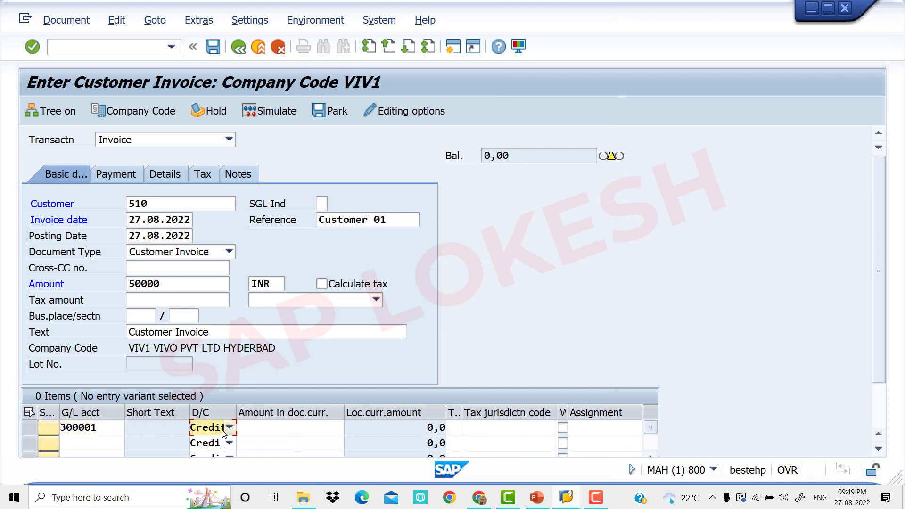
pyautogui.press('Tab')
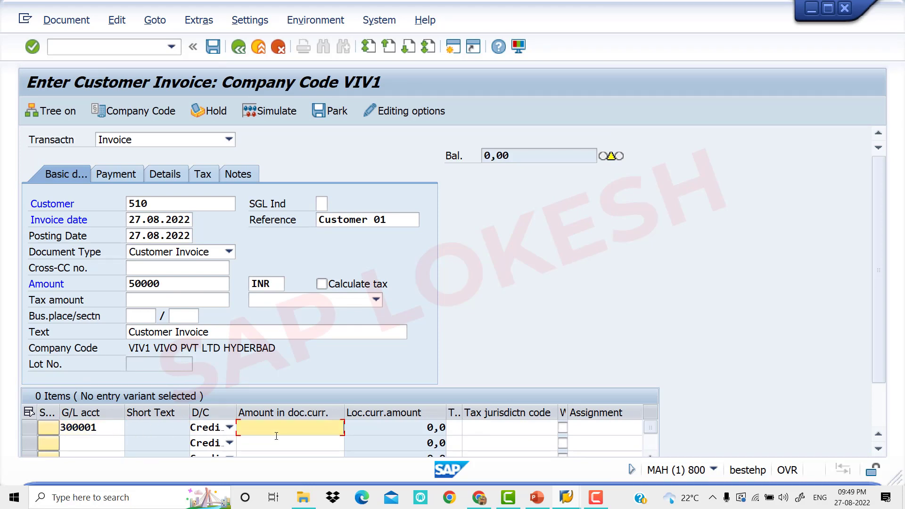
pyautogui.write('50000')
# - Set the sales line item's value date to 27.08.2022
pyautogui.press('Tab')
pyautogui.press('Tab')
pyautogui.press('Tab')
pyautogui.press('Tab')
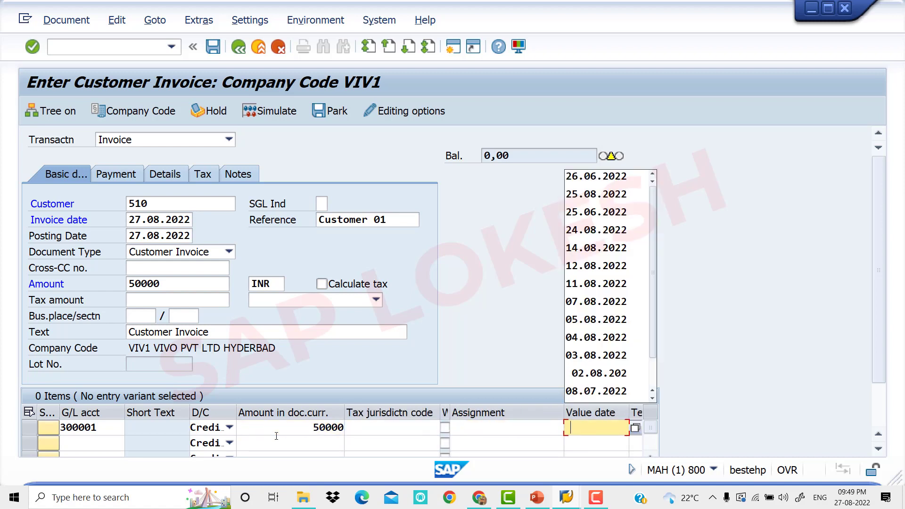
pyautogui.write('27')
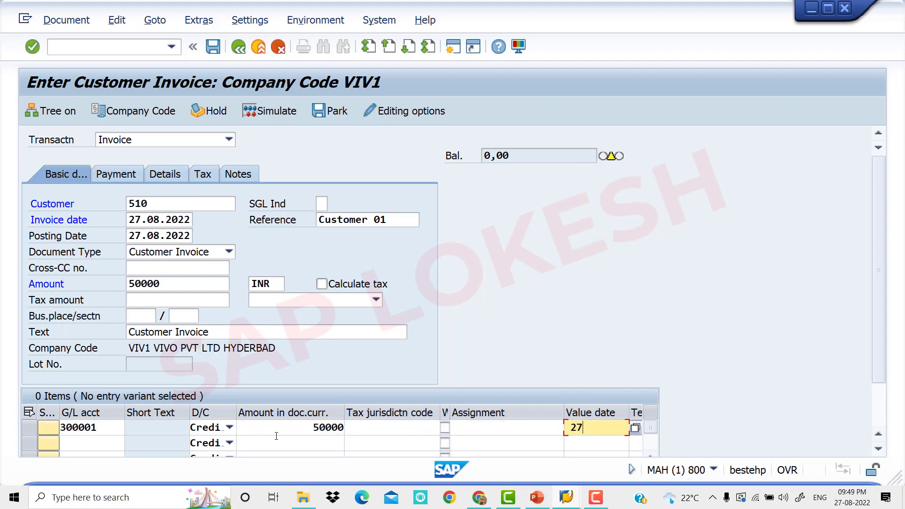
pyautogui.press('BackSpace')
pyautogui.press('BackSpace')
pyautogui.write('2')
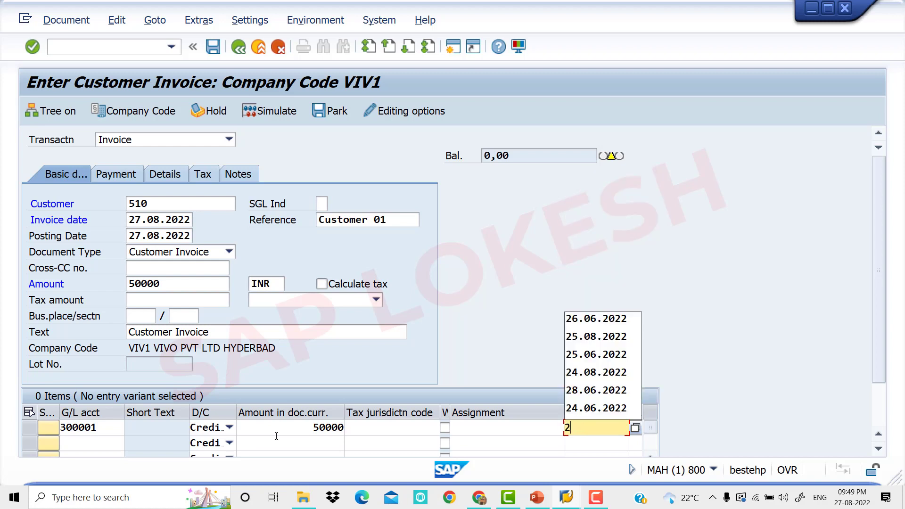
pyautogui.write('7.08.')
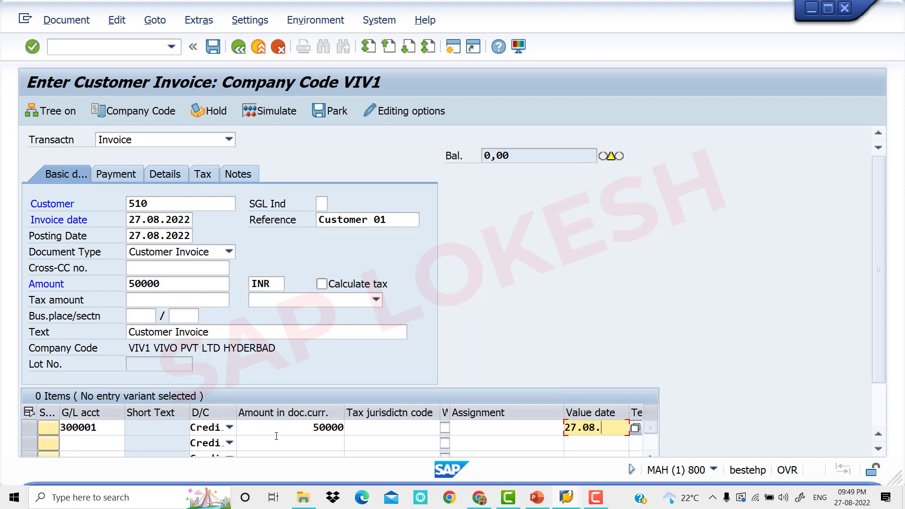
pyautogui.write('2022')
pyautogui.press('Tab')
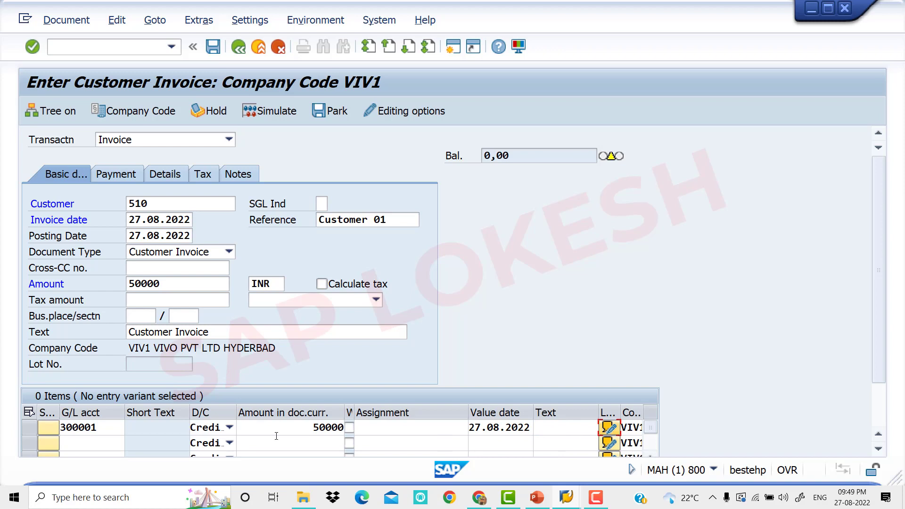
# - Set the sales line item's text to SALES and its business area to VIV0
pyautogui.click(570, 433)
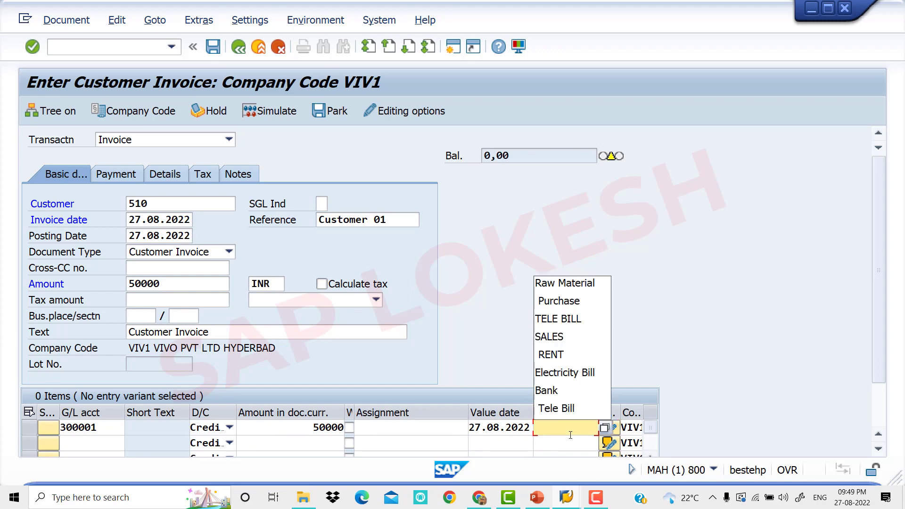
pyautogui.press('Down')
pyautogui.press('Down')
pyautogui.press('Down')
pyautogui.press('Down')
pyautogui.press('Return')
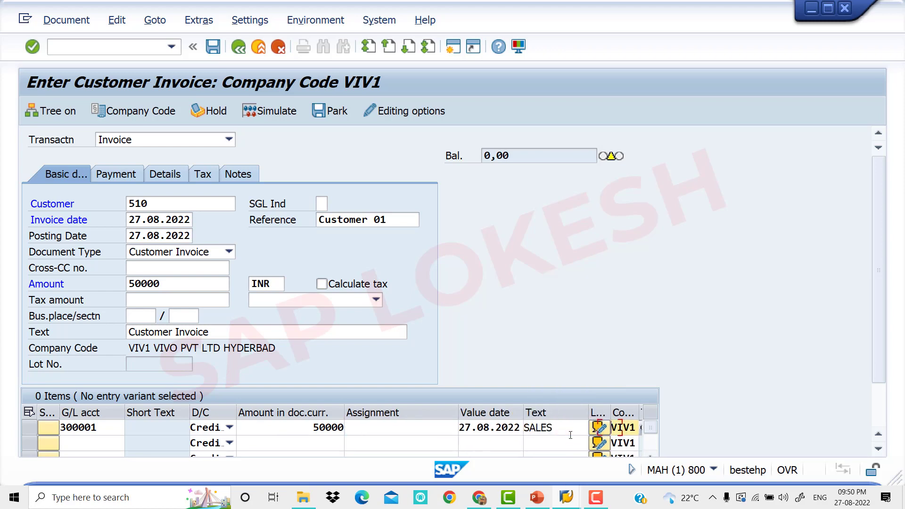
pyautogui.press('Tab')
pyautogui.press('space')
pyautogui.press('Down')
pyautogui.press('Return')
pyautogui.press('Tab')
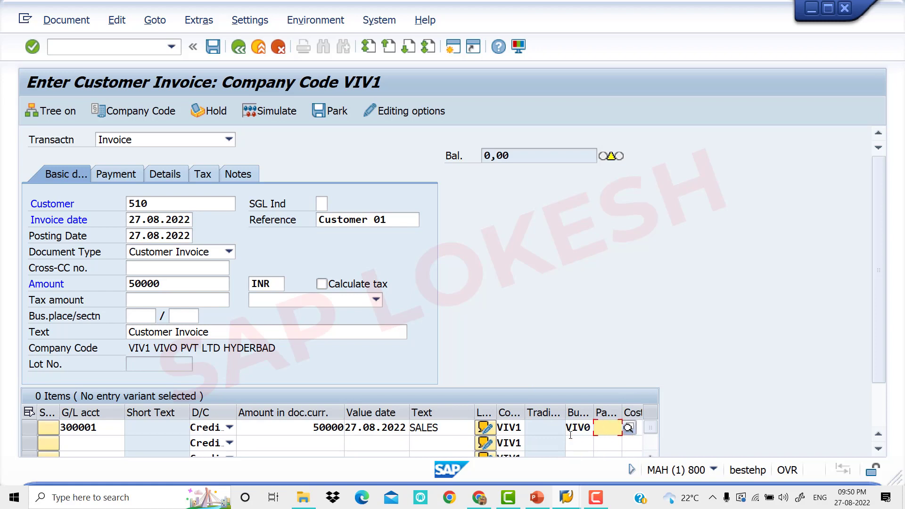
# - Check the invoice's payment data, return to the basic data, and open transaction XD02 in a new session
pyautogui.click(107, 175)
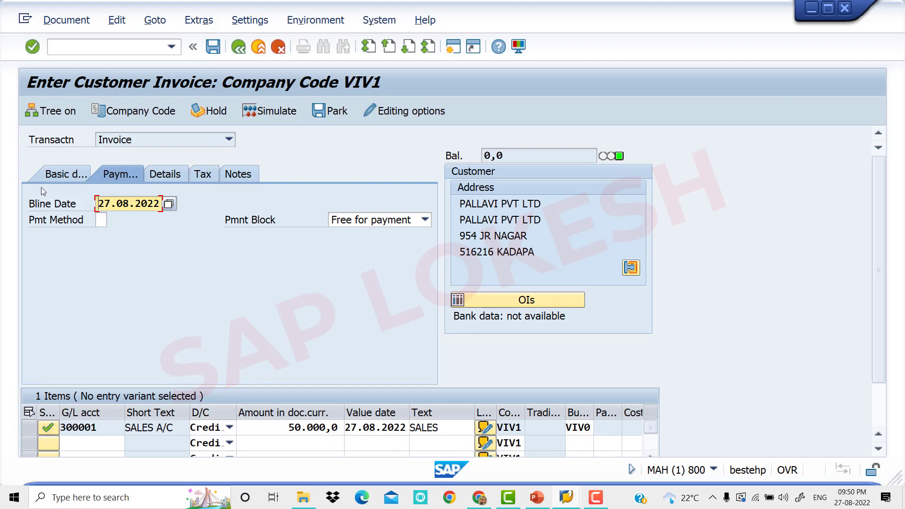
pyautogui.click(69, 178)
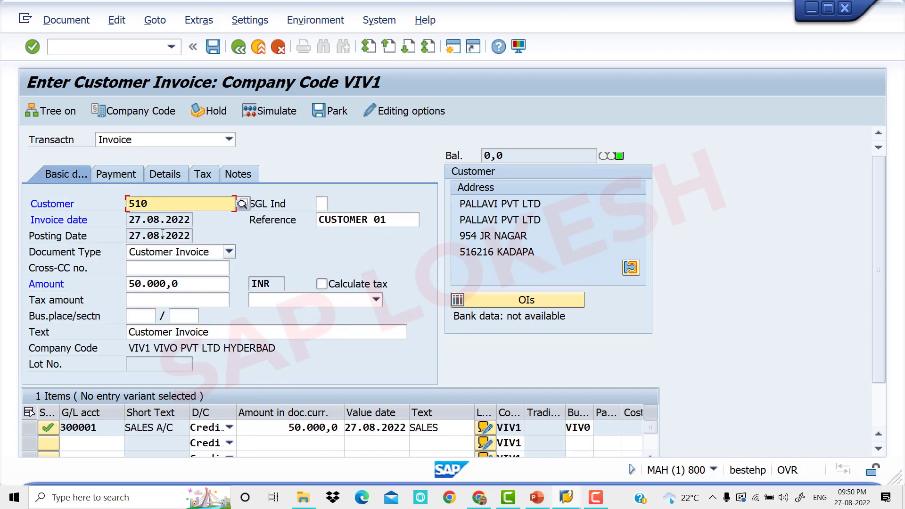
pyautogui.click(454, 48)
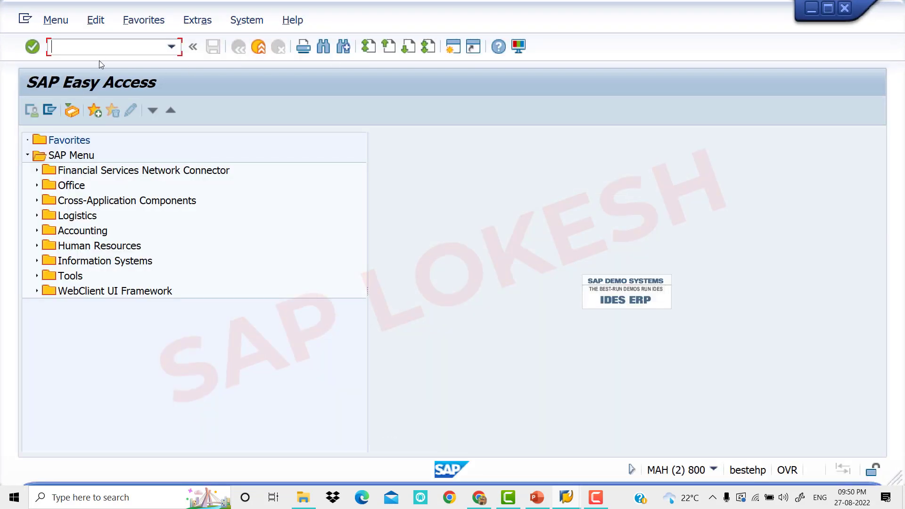
pyautogui.write('xd02')
pyautogui.press('Return')
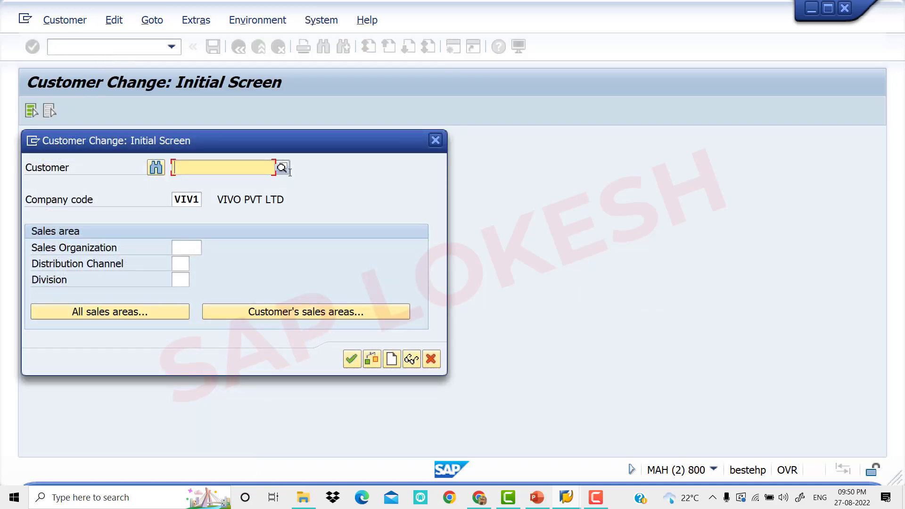
# - Select customer PALLAVI PVT LTD in company code VIV1 and open its master record for changing
pyautogui.click(287, 170)
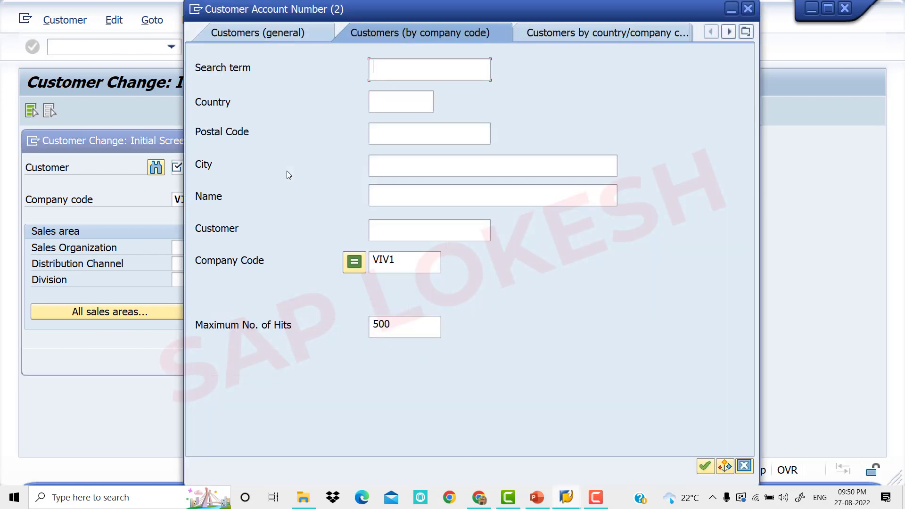
pyautogui.press('Return')
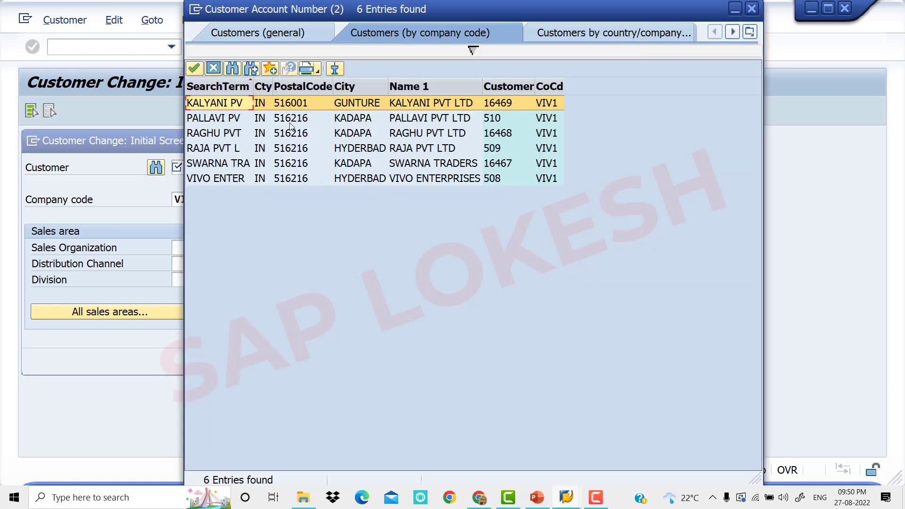
pyautogui.doubleClick(290, 121)
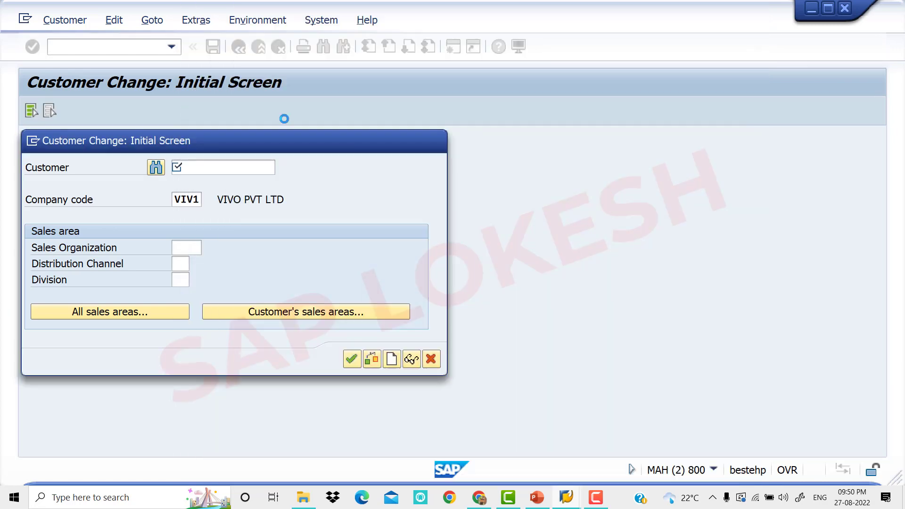
pyautogui.click(351, 366)
# - Set the customer's terms of payment to 0002 in the company code payment transactions data, save the record, and leave customer change
pyautogui.click(131, 177)
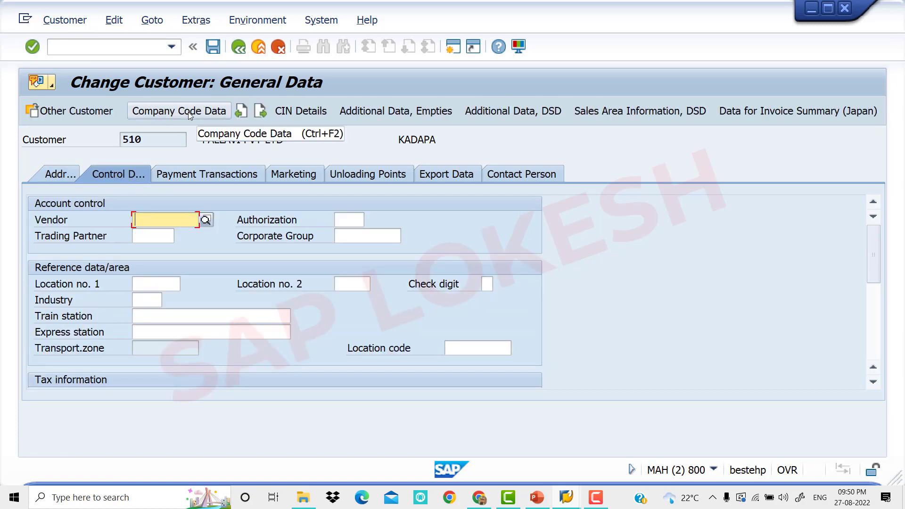
pyautogui.click(188, 112)
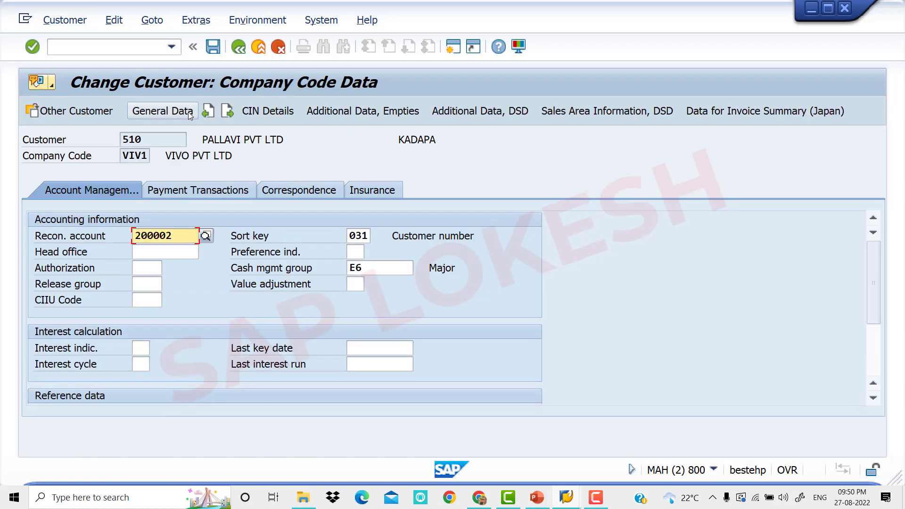
pyautogui.click(203, 191)
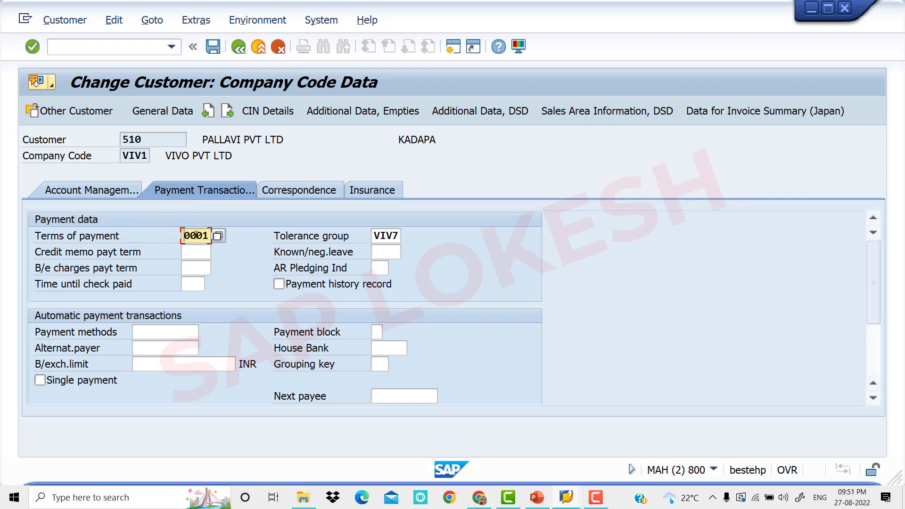
pyautogui.click(217, 239)
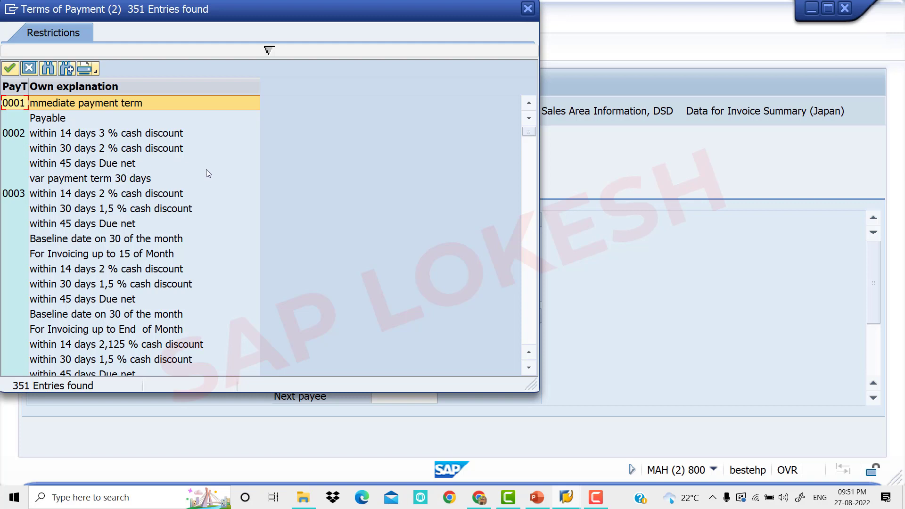
pyautogui.click(13, 134)
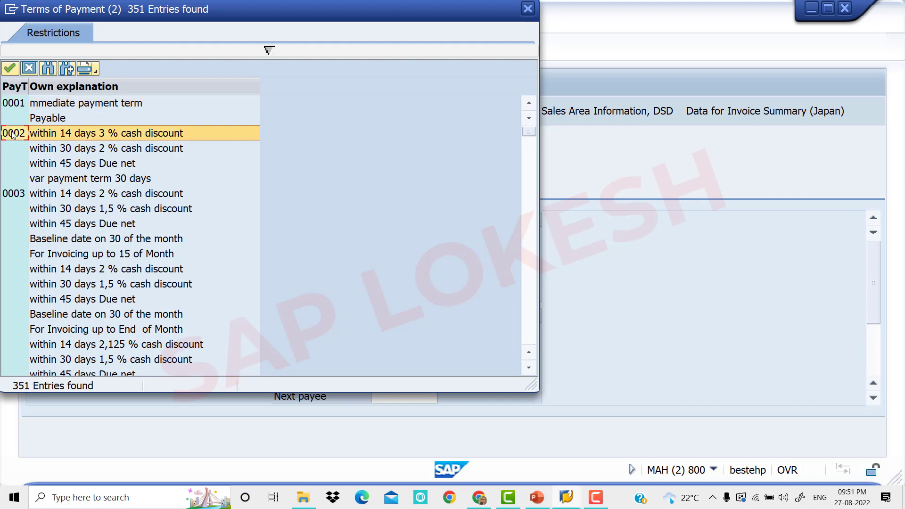
pyautogui.doubleClick(13, 134)
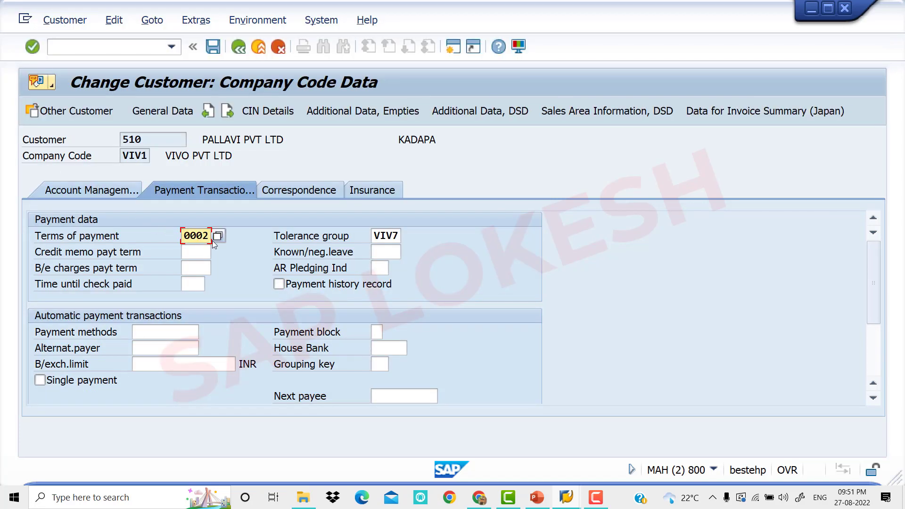
pyautogui.click(212, 51)
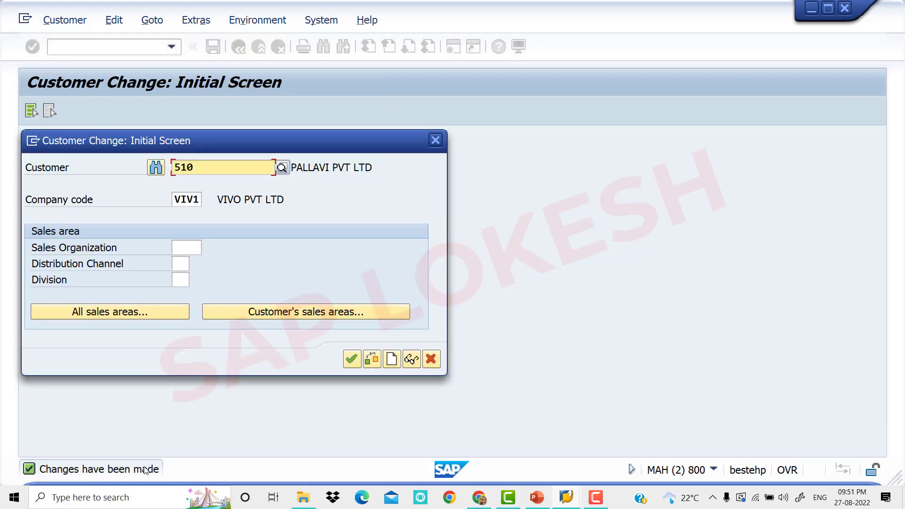
pyautogui.click(435, 142)
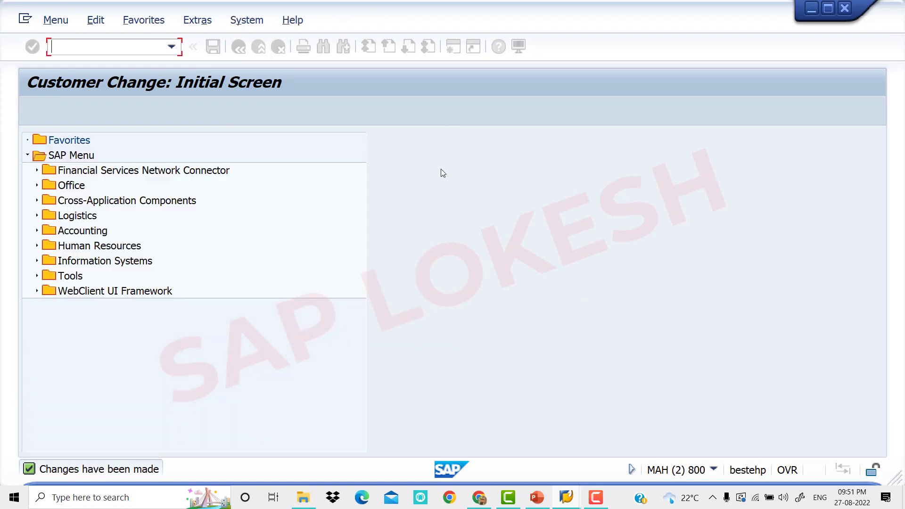
# - Return to the customer invoice in company code VIV1, simulate it, and post it
pyautogui.hotkey('alt', 'Tab')
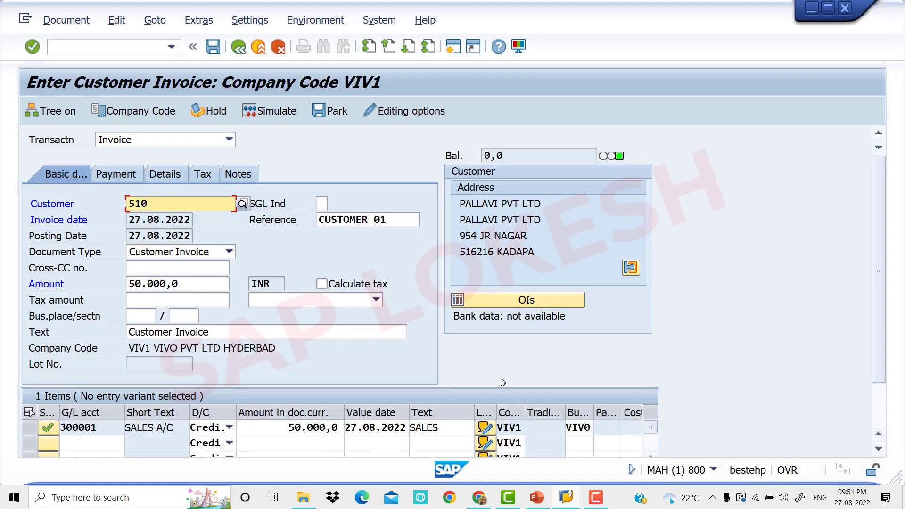
pyautogui.click(283, 116)
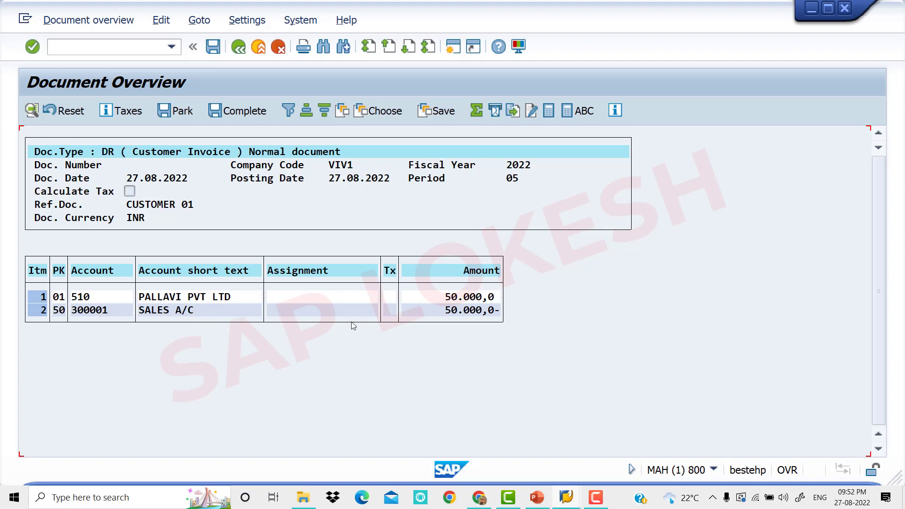
pyautogui.click(213, 47)
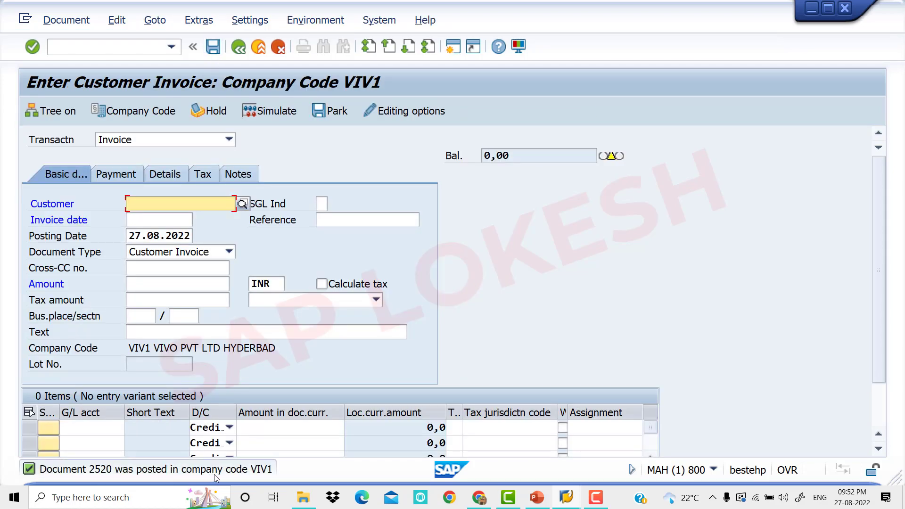
# - Run transaction FBL5N to display the customer's open items in company code VIV1 at key date 27.08.2022
pyautogui.click(139, 47)
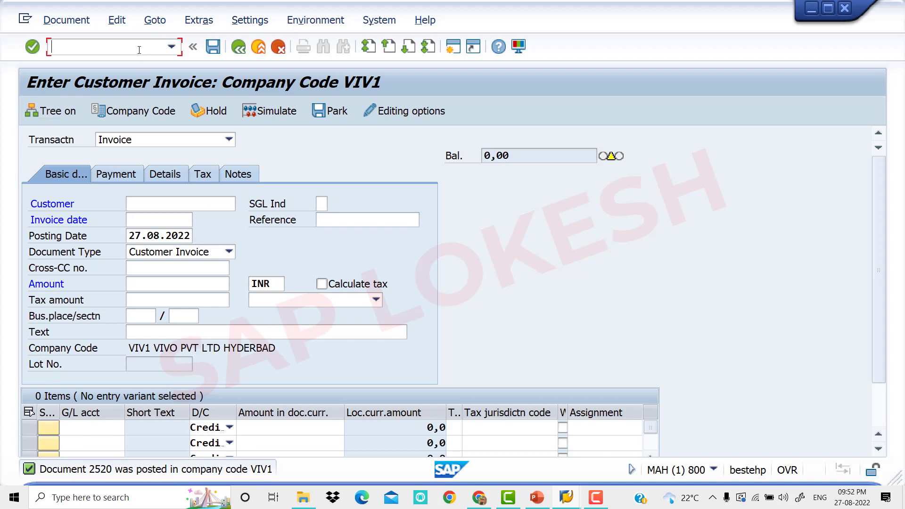
pyautogui.write('/n')
pyautogui.press('BackSpace')
pyautogui.write('NFBL5N')
pyautogui.press('Return')
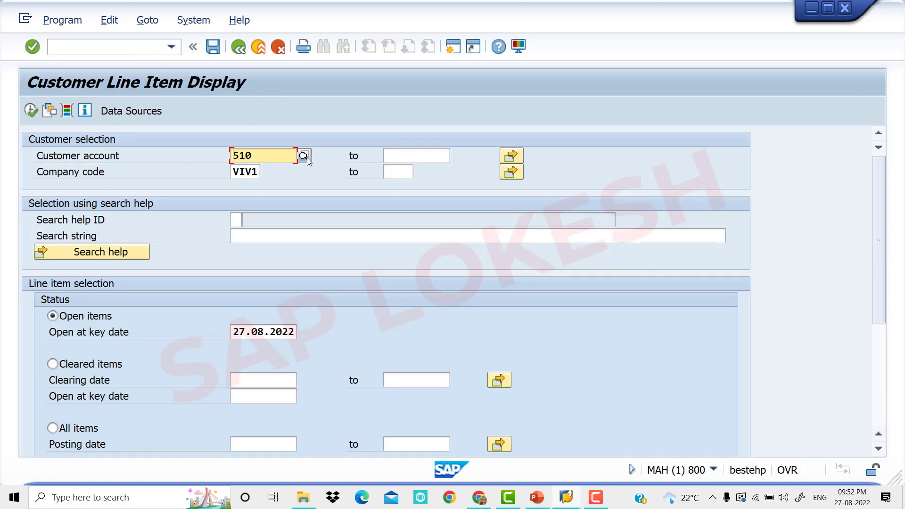
pyautogui.click(36, 112)
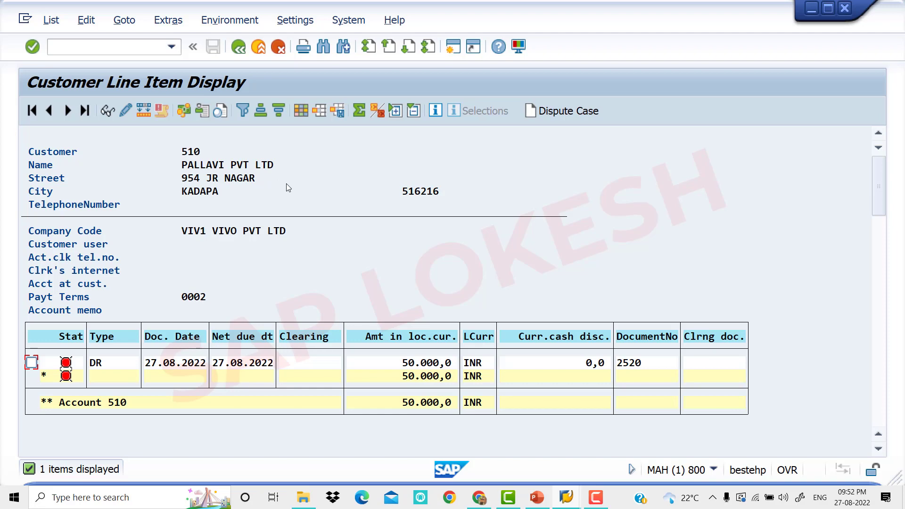
# - Check the cash discount steps slide in PowerPoint, return to SAP, and open transaction F-28 in a new session
pyautogui.hotkey('alt', 'Tab')
pyautogui.hotkey('alt', 'Tab')
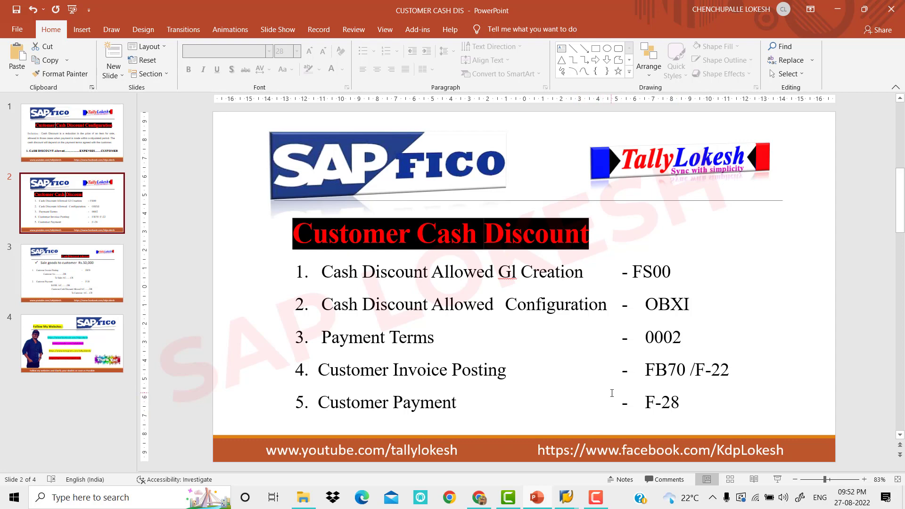
pyautogui.hotkey('alt', 'Tab')
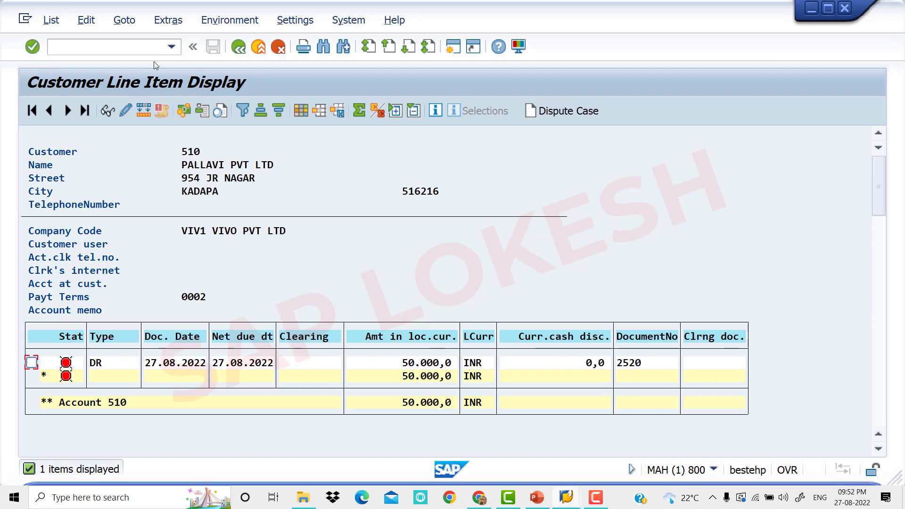
pyautogui.click(455, 48)
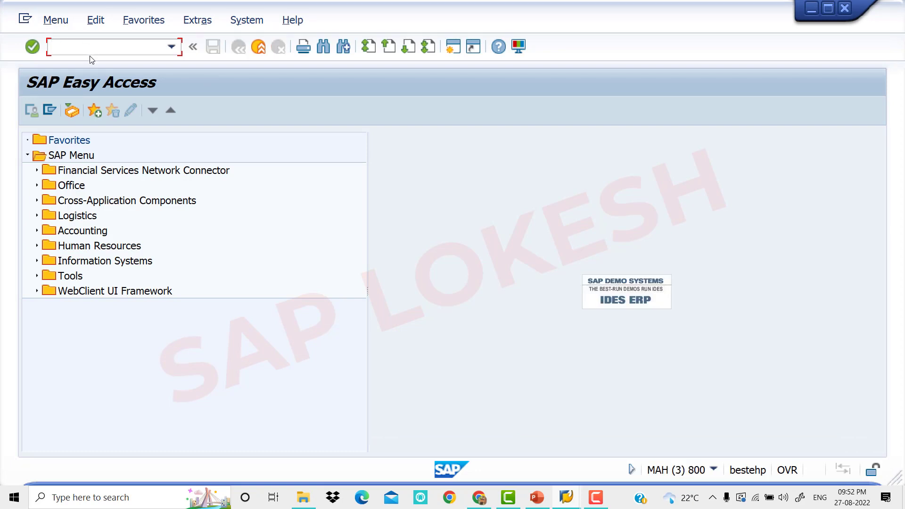
pyautogui.write('F-28')
pyautogui.press('Return')
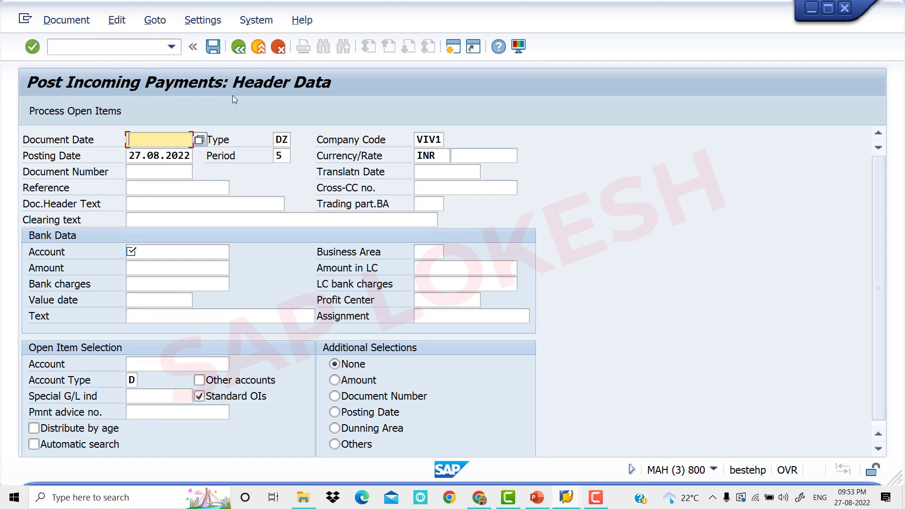
# - Set the incoming payment's document date to 27.08.2022
pyautogui.click(200, 141)
pyautogui.write('08.202')
pyautogui.write('2')
pyautogui.press('Tab')
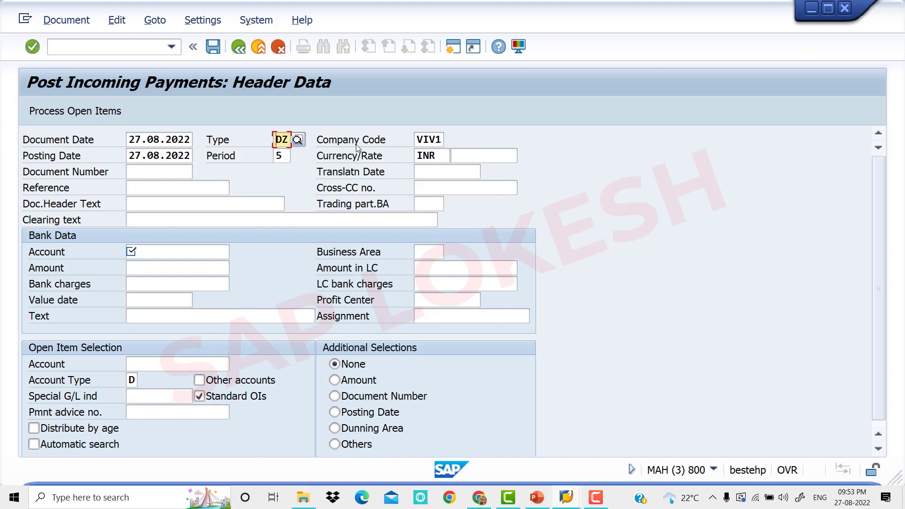
# - Set both the incoming payment's reference and its document header text to CUSTOMER PAYMENT
pyautogui.press('Tab')
pyautogui.press('Tab')
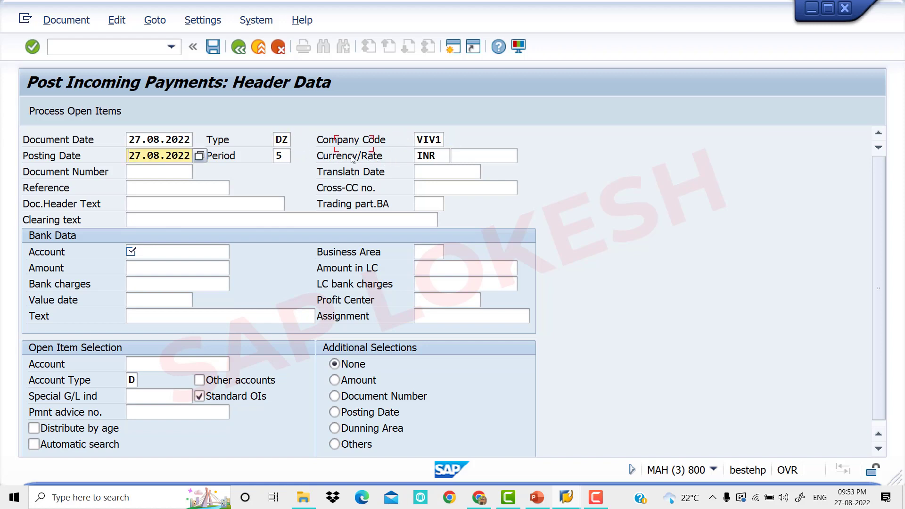
pyautogui.press('Tab')
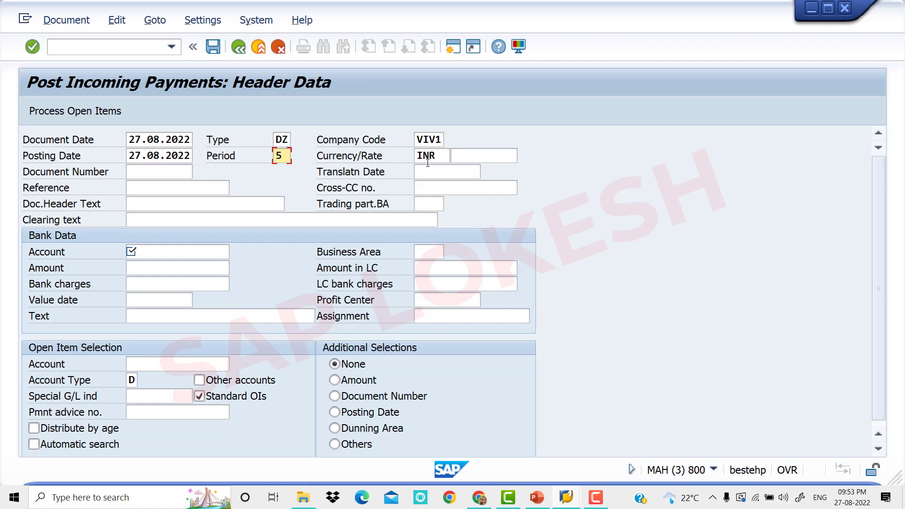
pyautogui.press('Tab')
pyautogui.press('Tab')
pyautogui.press('Tab')
pyautogui.press('Tab')
pyautogui.press('Tab')
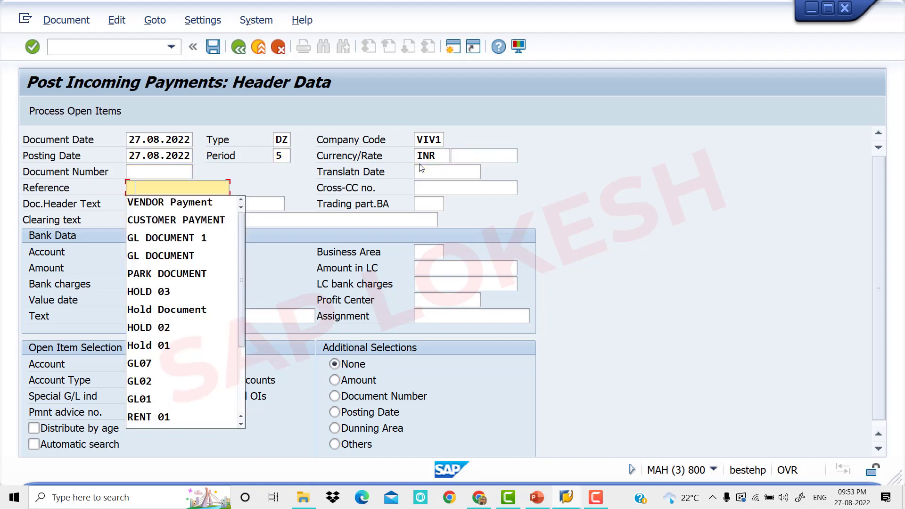
pyautogui.press('Down')
pyautogui.press('Down')
pyautogui.press('Return')
pyautogui.press('Tab')
pyautogui.press('Down')
pyautogui.press('Down')
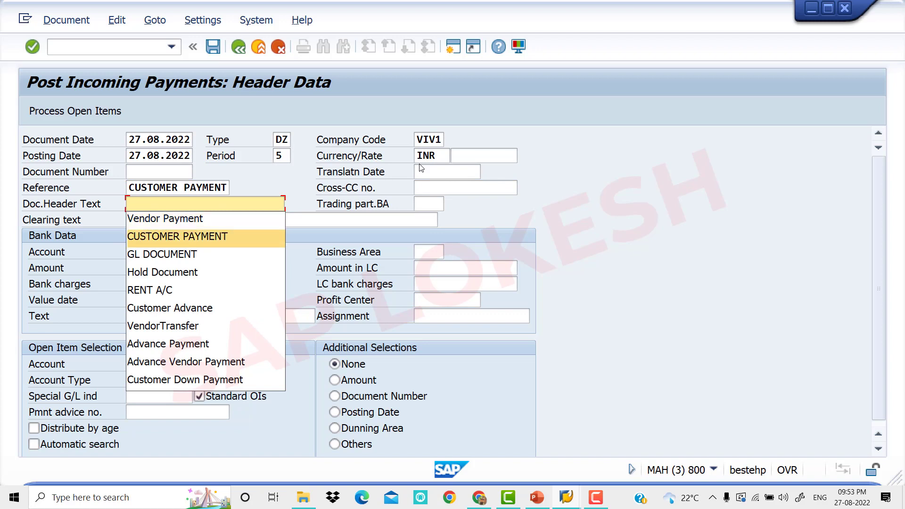
pyautogui.press('Return')
# - Look up the G/L accounts by description and choose HDFC BANK as the payment's bank account
pyautogui.press('Tab')
pyautogui.press('Tab')
pyautogui.press('Down')
pyautogui.press('Down')
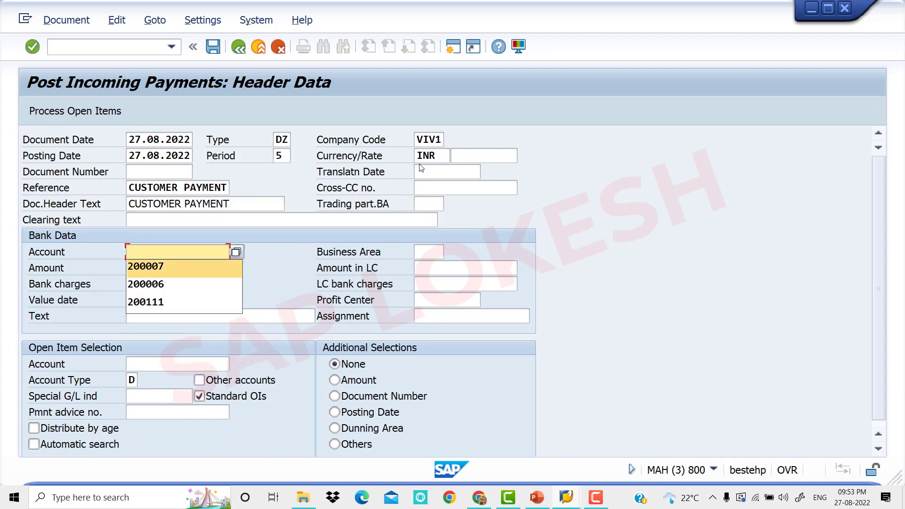
pyautogui.click(237, 253)
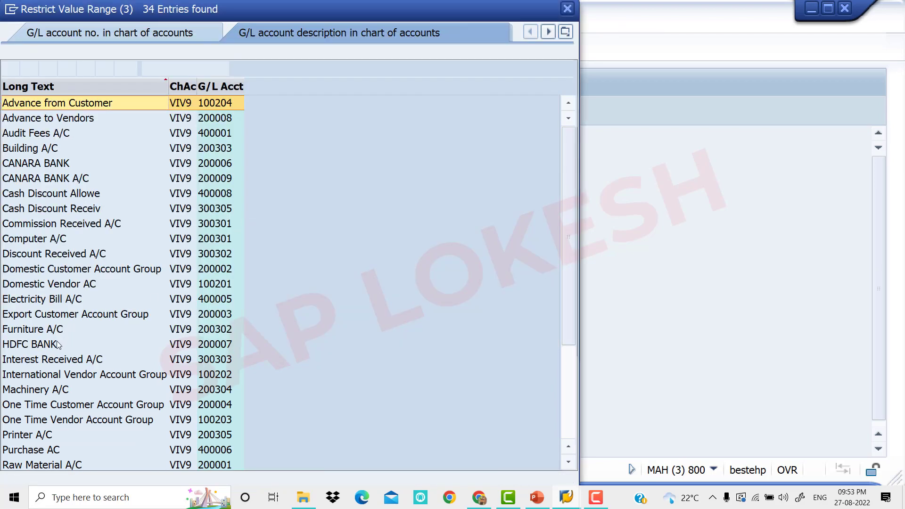
pyautogui.click(56, 345)
pyautogui.doubleClick(56, 345)
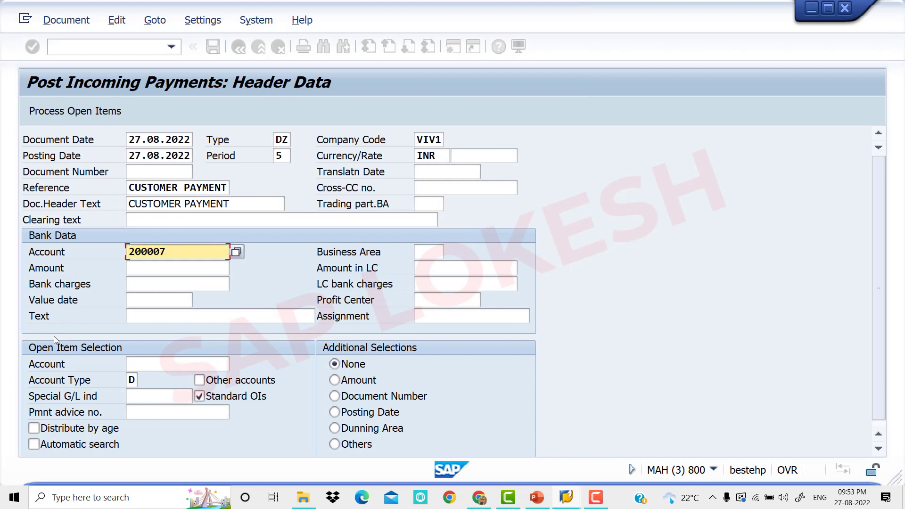
# - Set the bank data's business area to VIV0 and the payment amount to 48500
pyautogui.press('Tab')
pyautogui.press('space')
pyautogui.press('Down')
pyautogui.press('Tab')
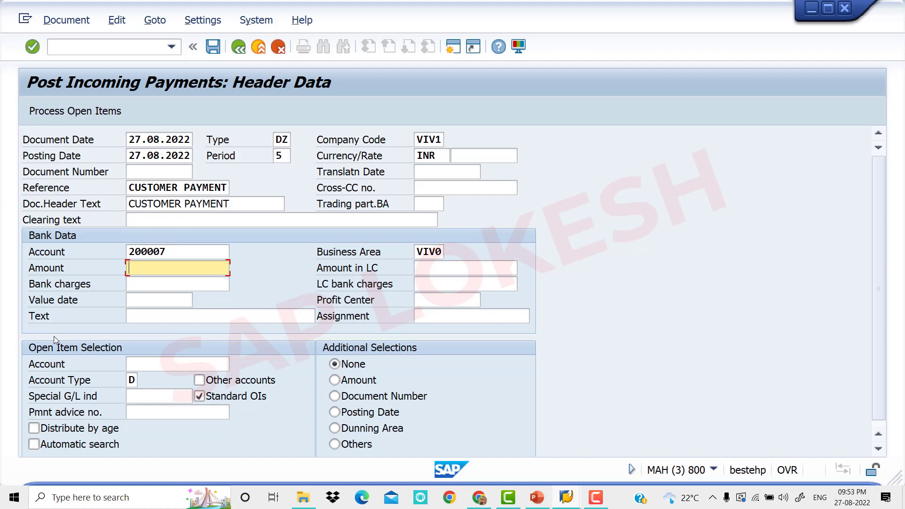
pyautogui.write('48')
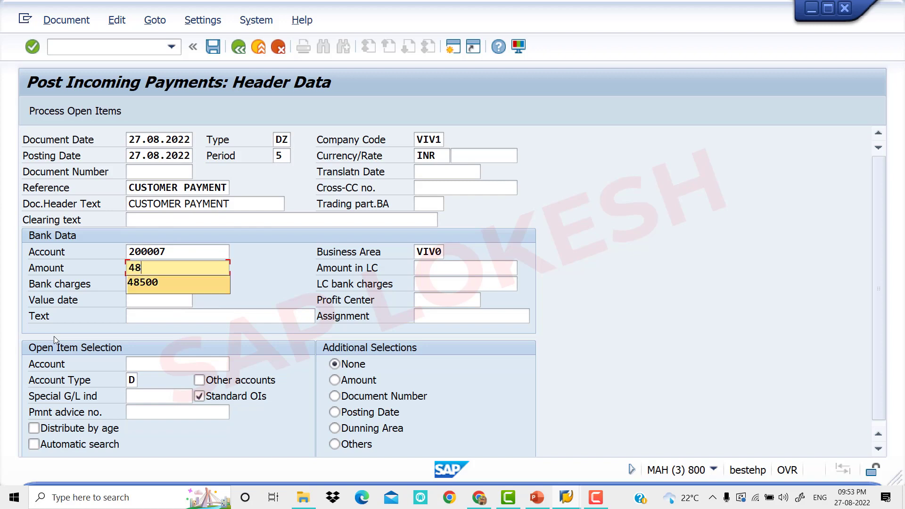
pyautogui.press('Down')
pyautogui.press('Tab')
# - Set the bank data's value date to 27.08.2022
pyautogui.press('Tab')
pyautogui.press('Tab')
pyautogui.press('Tab')
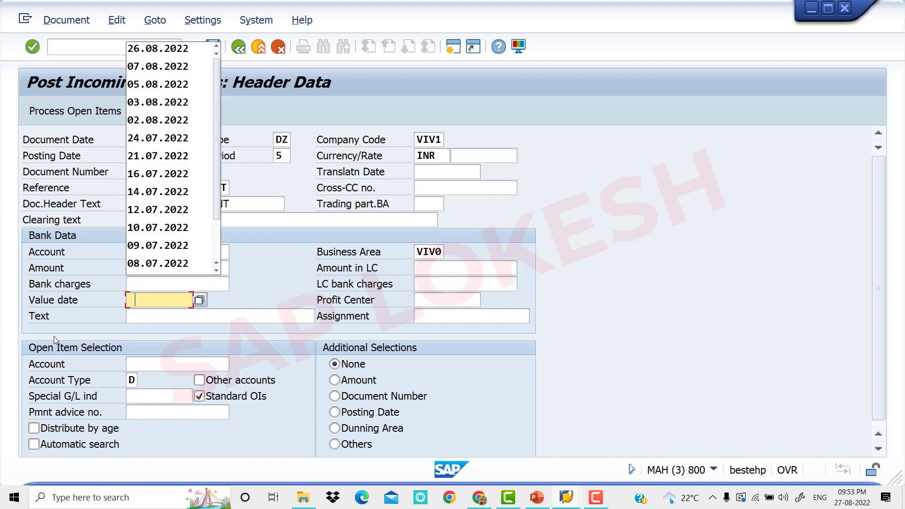
pyautogui.write('2')
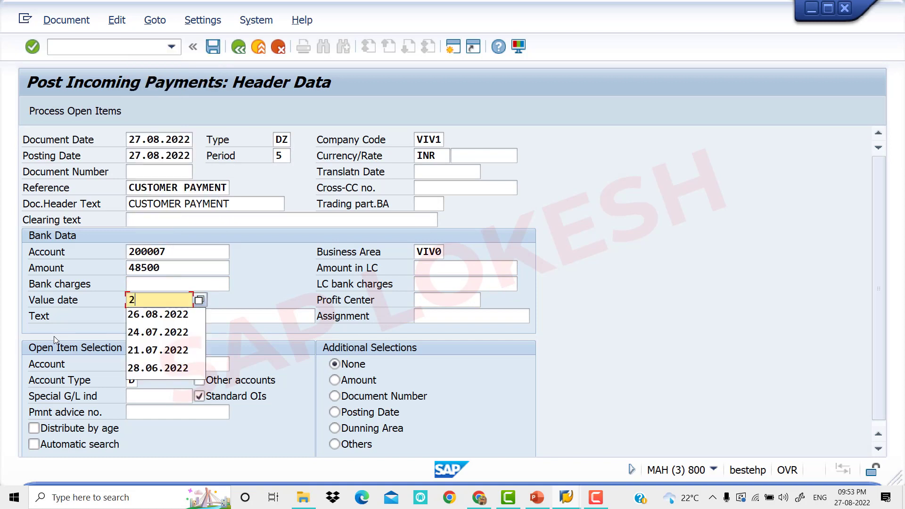
pyautogui.write('7.08.2022')
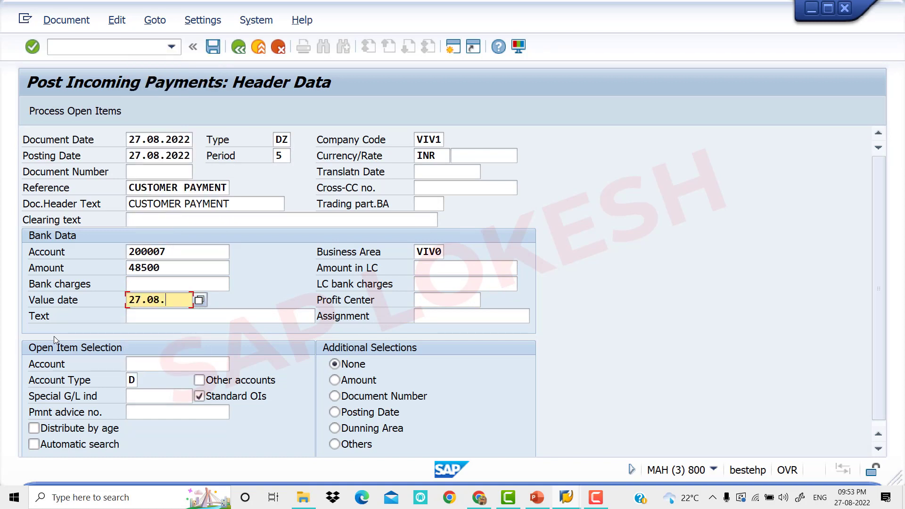
pyautogui.press('Tab')
# - Set the bank data's text to CUSTOMER PAYMENT
pyautogui.press('Tab')
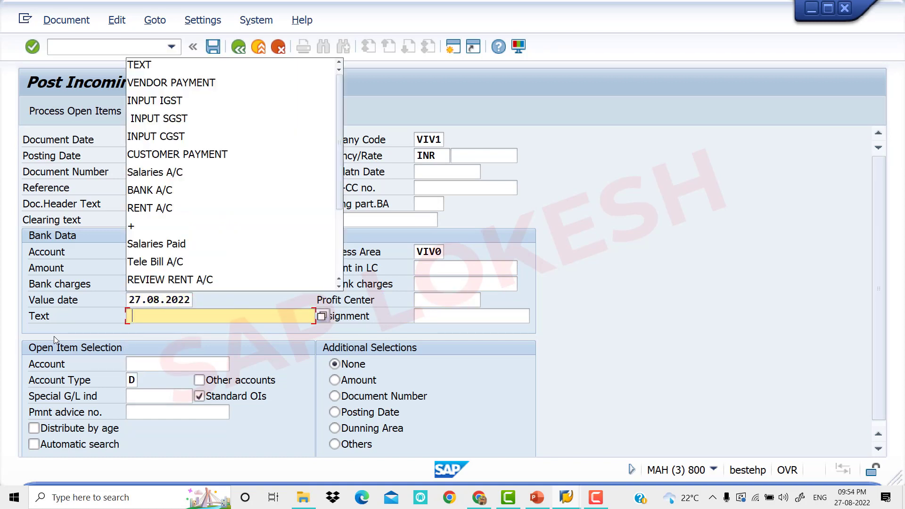
pyautogui.press('Down')
pyautogui.press('Down')
pyautogui.press('Down')
pyautogui.press('Down')
pyautogui.press('Down')
pyautogui.press('Down')
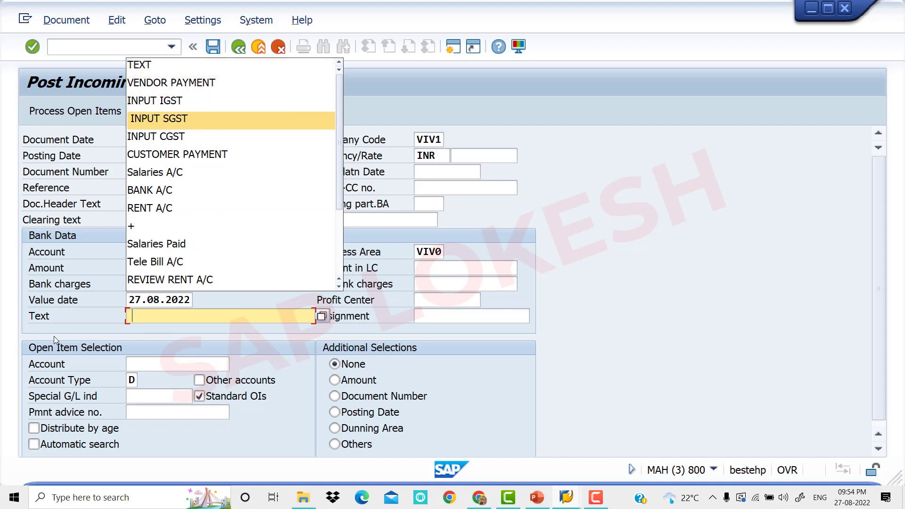
pyautogui.press('Return')
pyautogui.press('Tab')
# - Look up the customers of company code VIV1 and choose PALLAVI PVT LTD as the open item account
pyautogui.press('Tab')
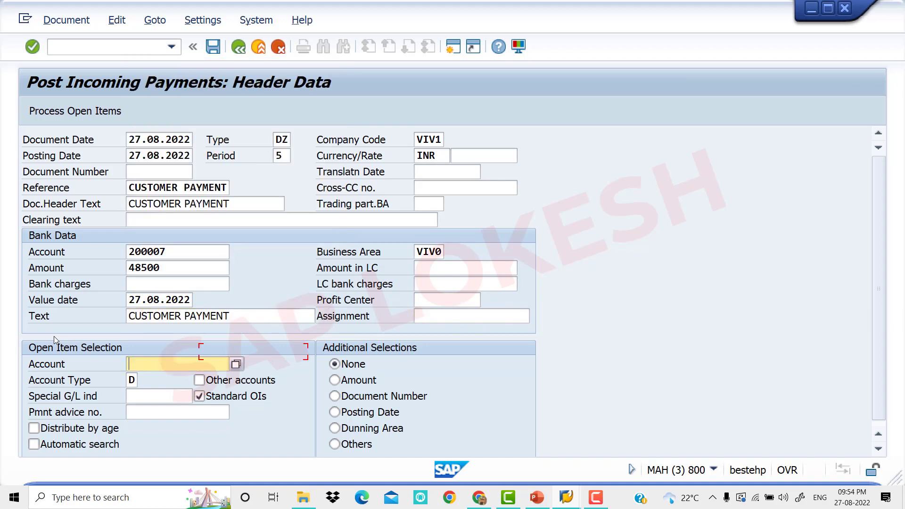
pyautogui.click(237, 366)
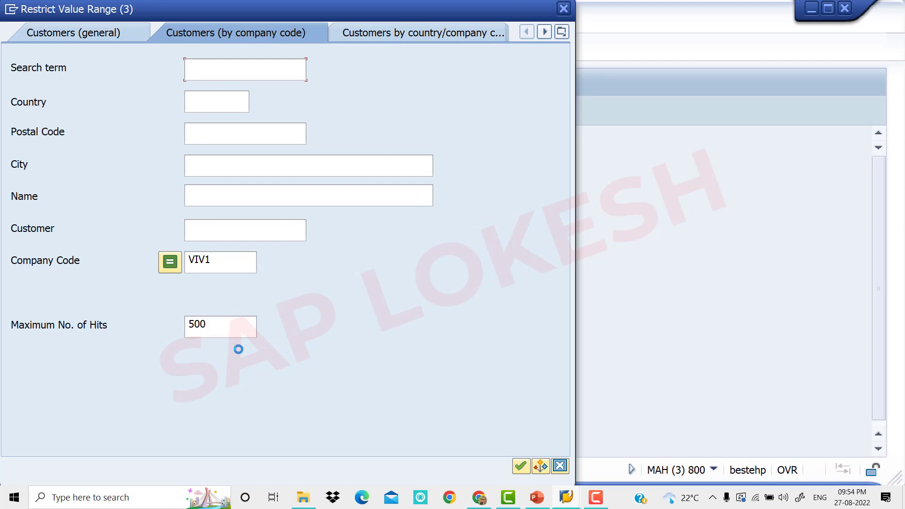
pyautogui.press('Return')
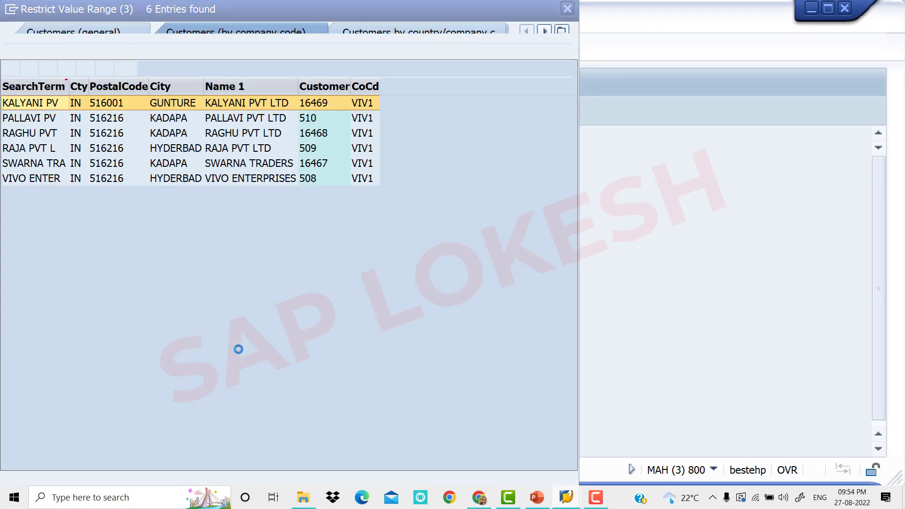
pyautogui.press('Down')
pyautogui.press('Down')
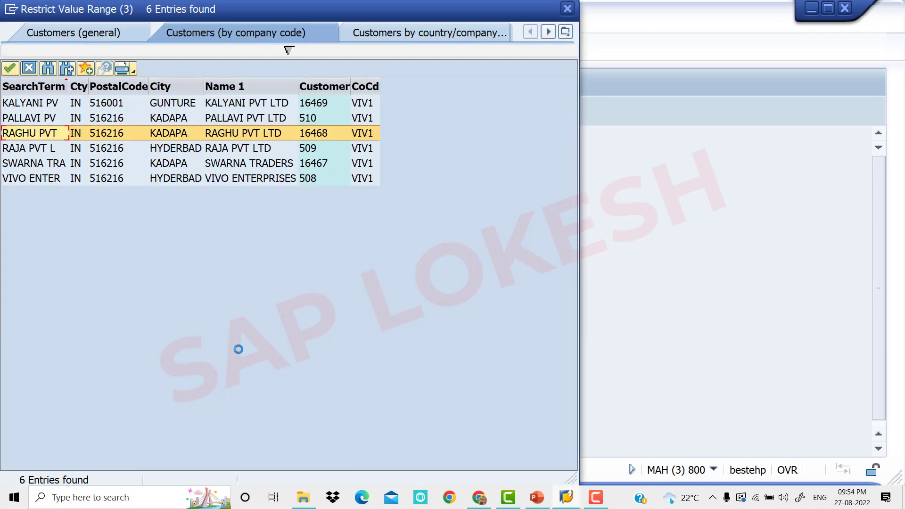
pyautogui.press('Up')
pyautogui.press('Return')
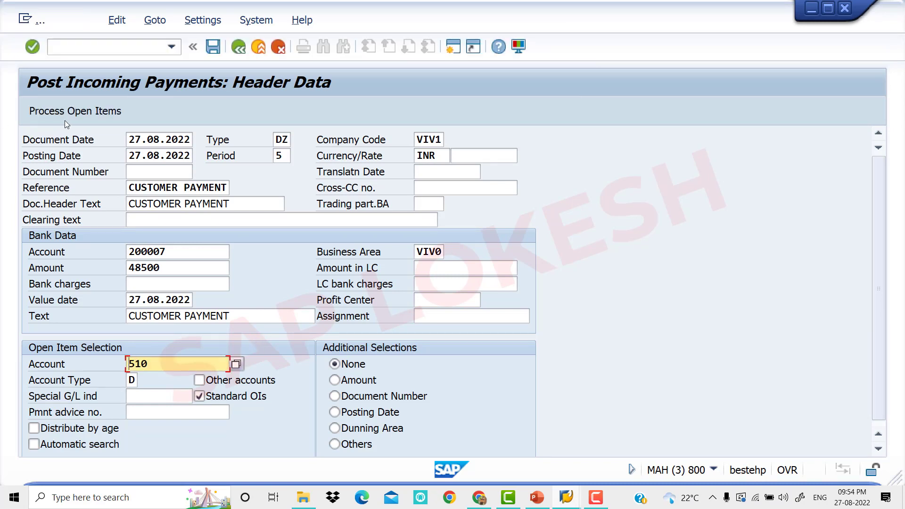
# - Process the customer's open items and enter a cash discount of 1500 for the open invoice
pyautogui.click(75, 115)
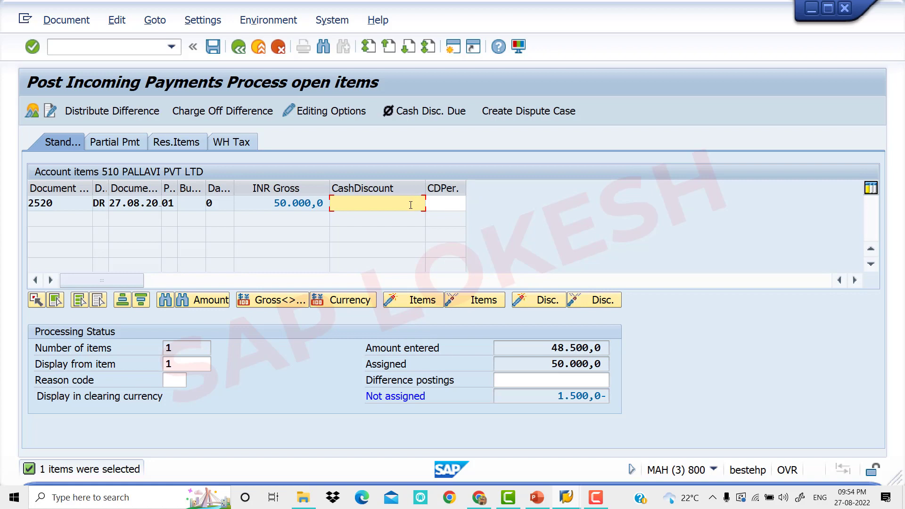
pyautogui.write('1500')
pyautogui.press('Return')
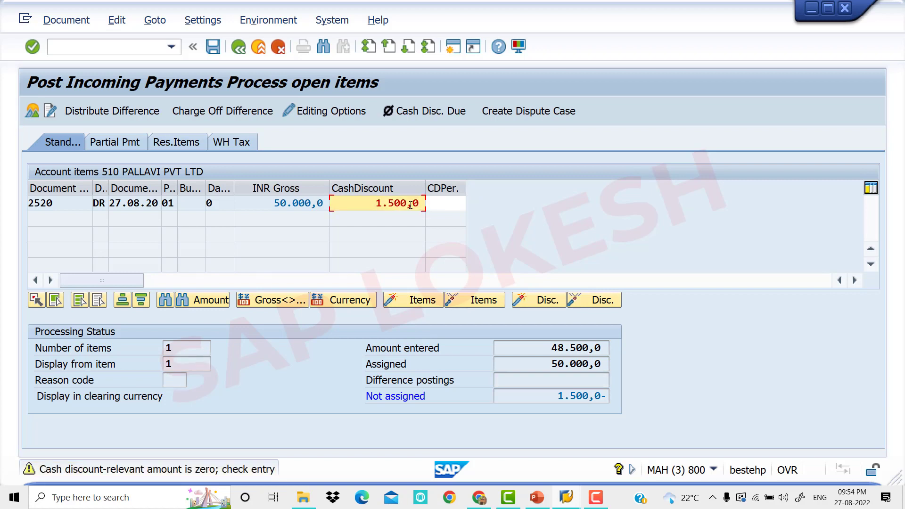
pyautogui.press('Return')
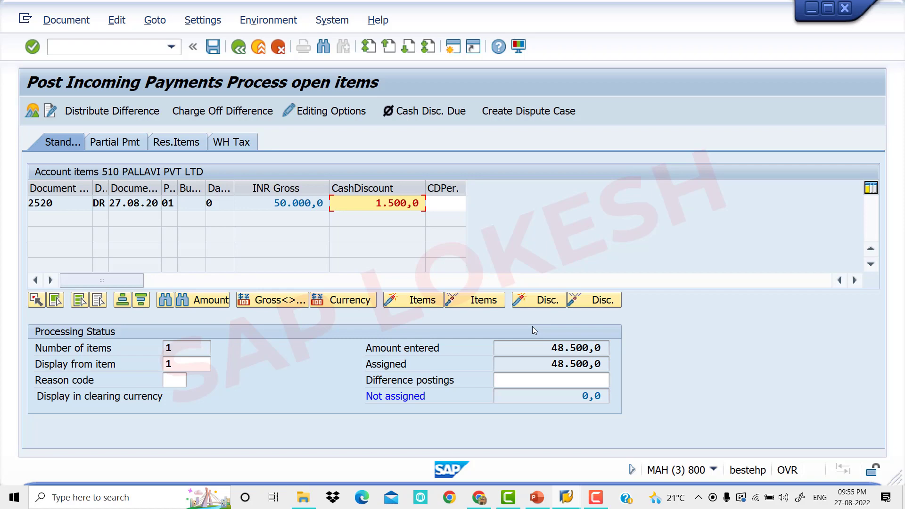
# - Correct the cash discount allowed line item by setting its business area to VIV0 and its text to TEXT
pyautogui.click(220, 50)
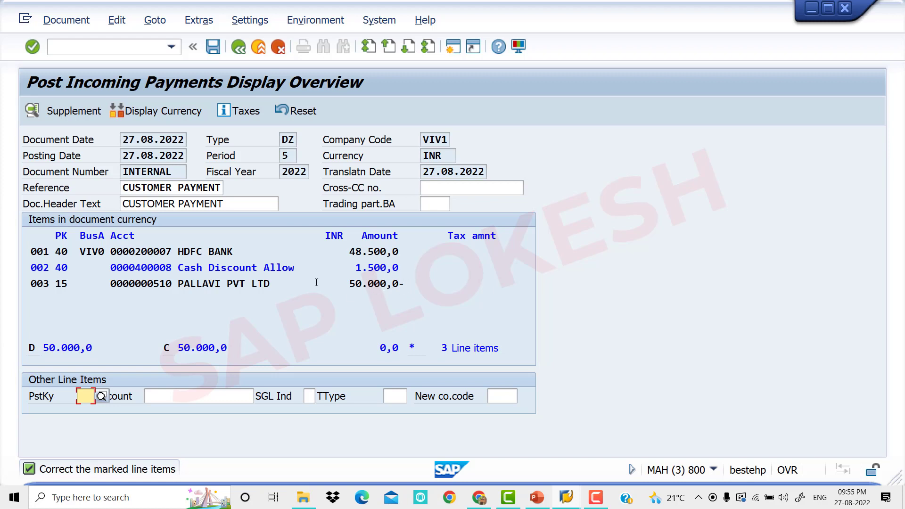
pyautogui.doubleClick(254, 268)
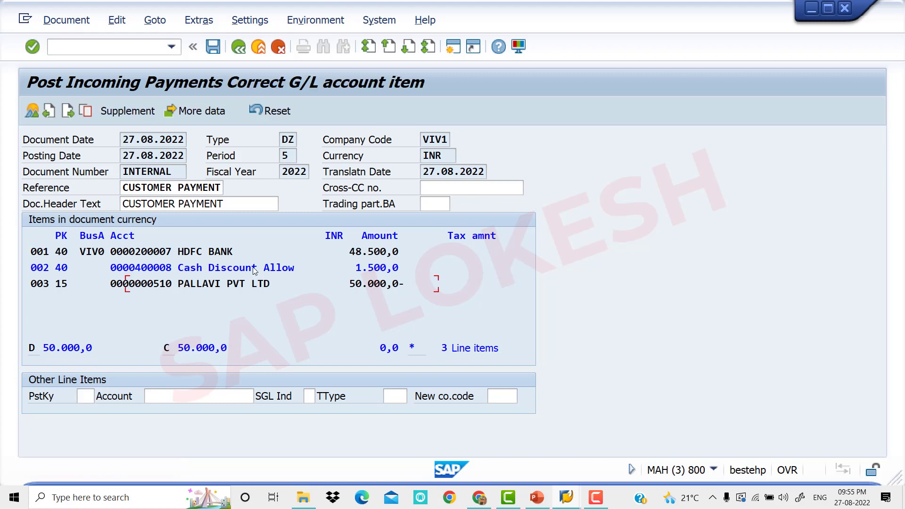
pyautogui.click(137, 252)
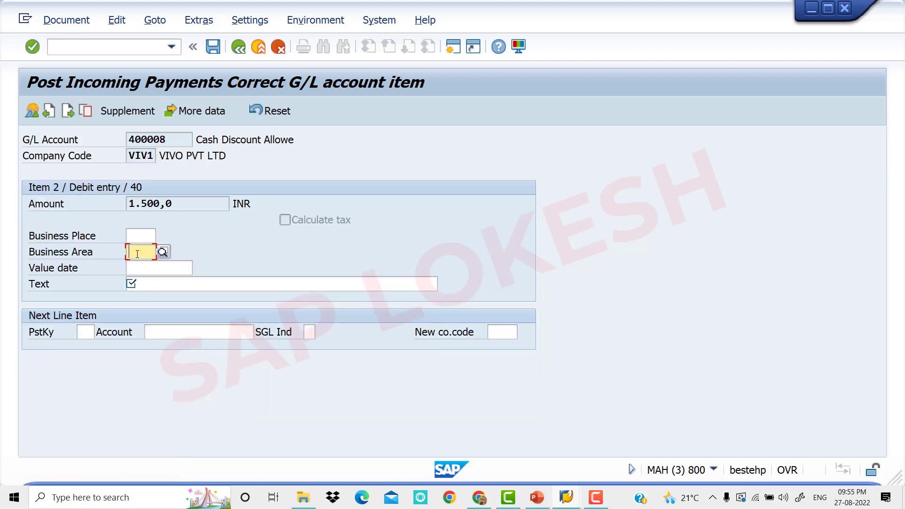
pyautogui.write('VIV0')
pyautogui.press('Return')
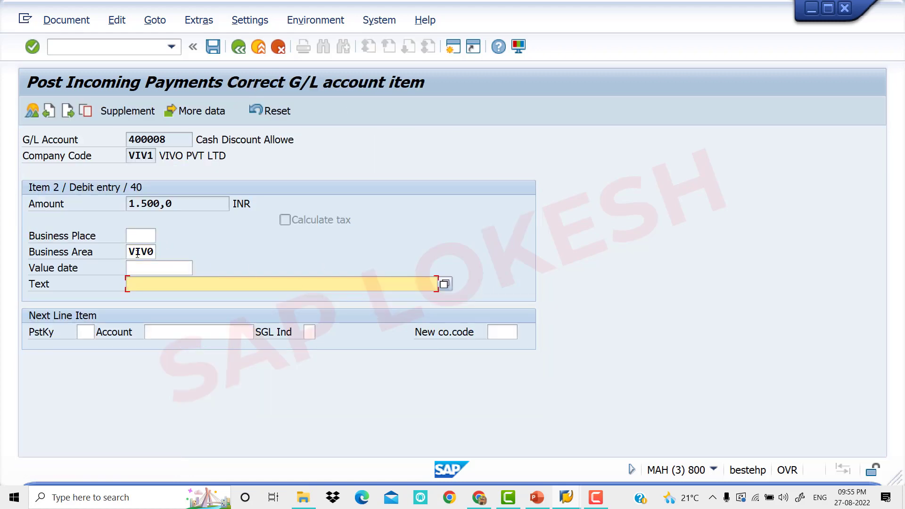
pyautogui.write('TE')
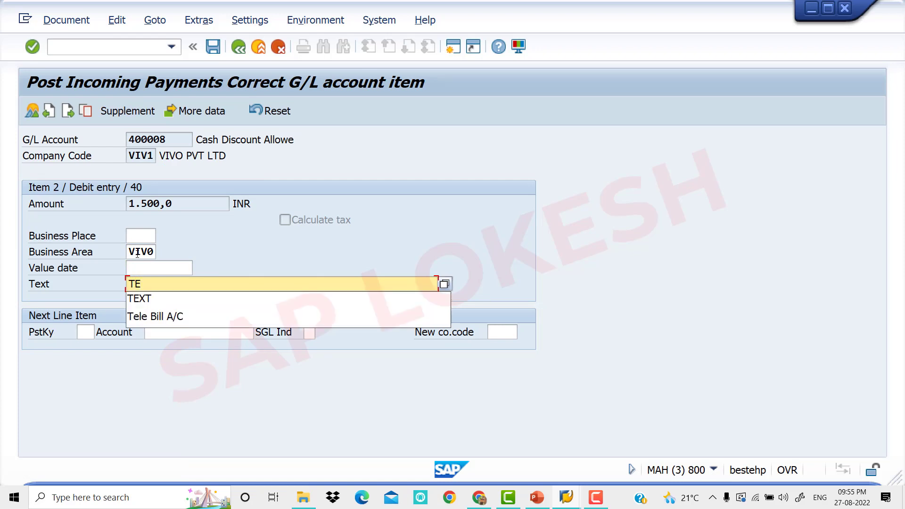
pyautogui.press('Down')
pyautogui.press('Return')
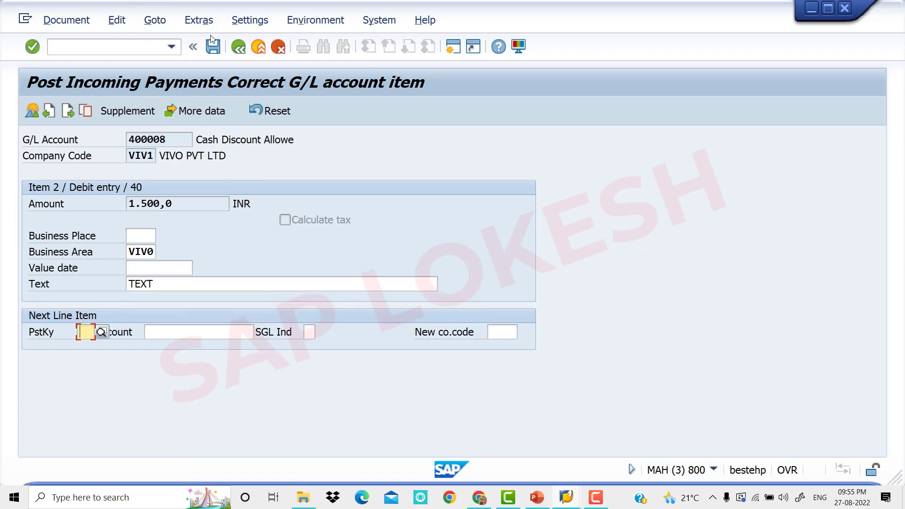
# - Post the incoming payment from the document overview and display the posted document
pyautogui.click(237, 47)
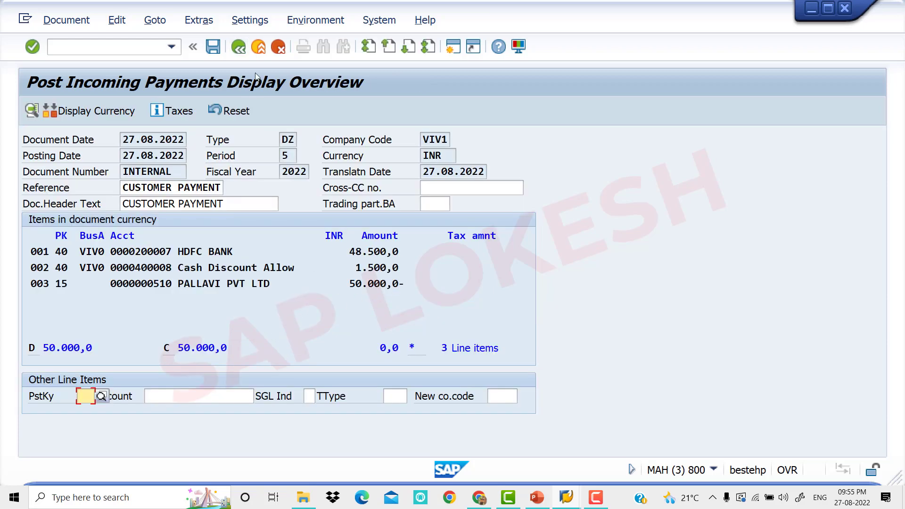
pyautogui.click(217, 49)
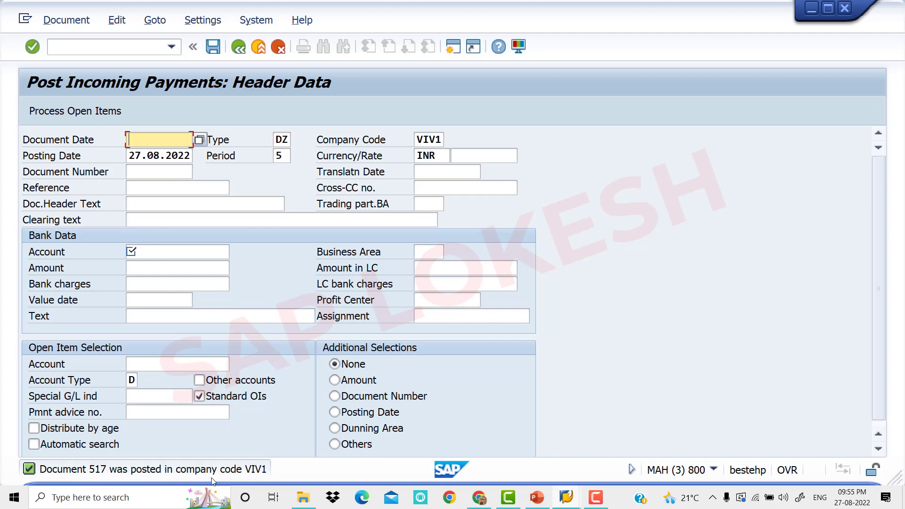
pyautogui.click(87, 20)
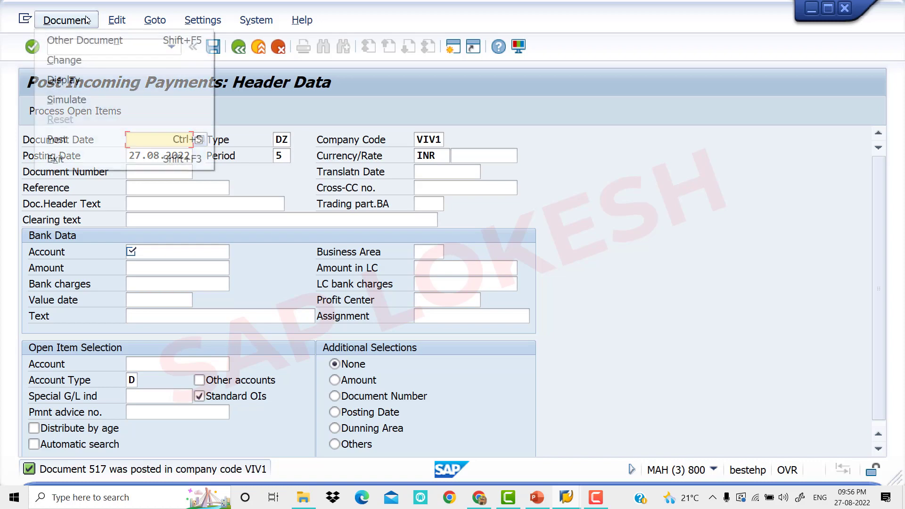
pyautogui.click(86, 82)
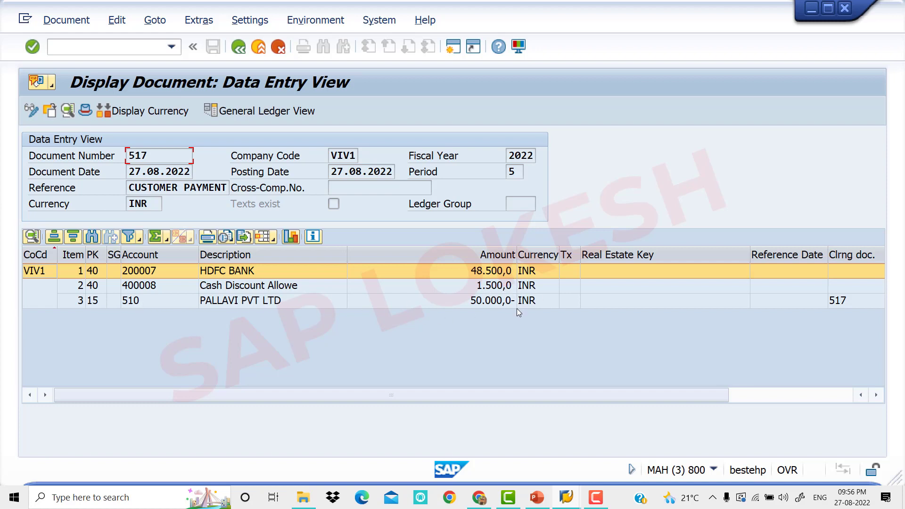
# - Switch to the PowerPoint presentation and review the customer payment's debit and credit entries on the Cash Discount Allowed slide
pyautogui.click(537, 497)
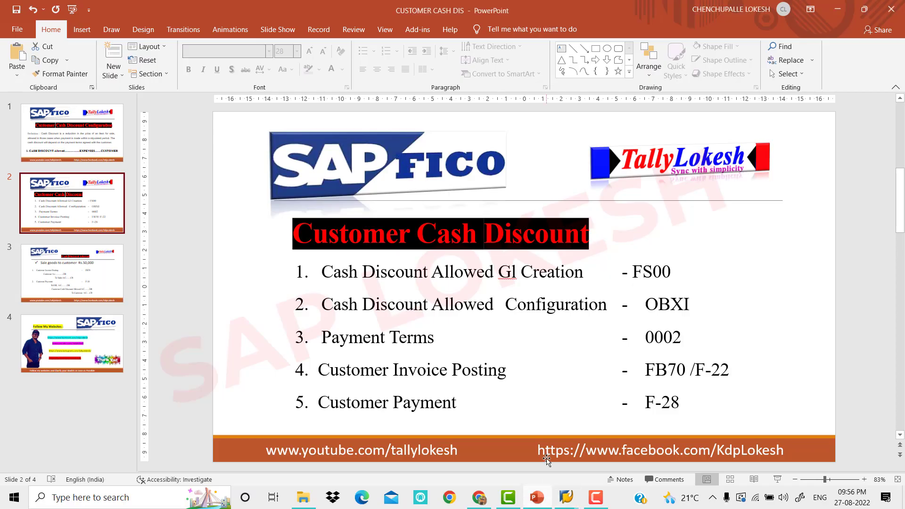
pyautogui.press('Down')
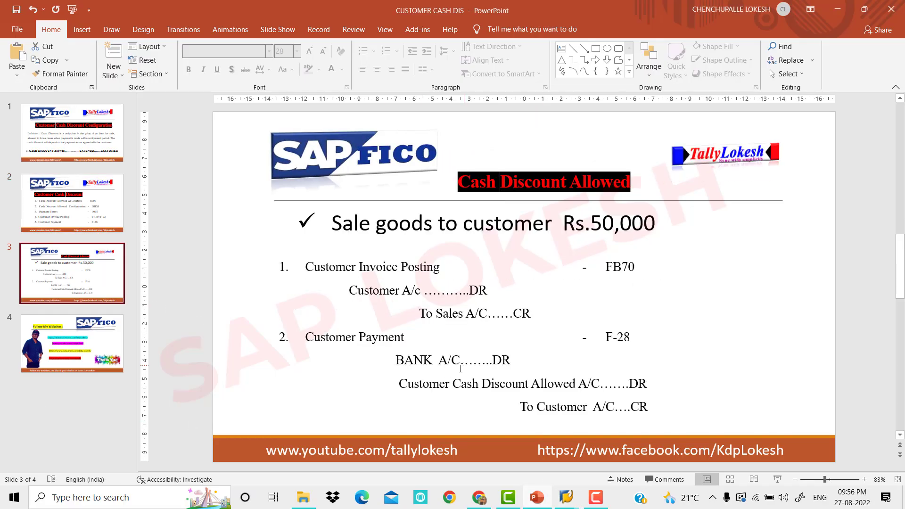
pyautogui.tripleClick(404, 367)
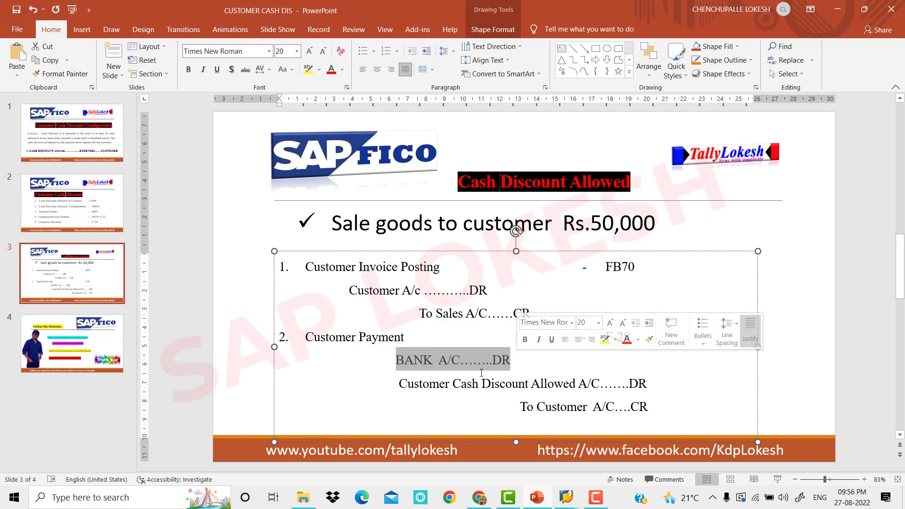
pyautogui.moveTo(411, 386); pyautogui.dragTo(640, 388)
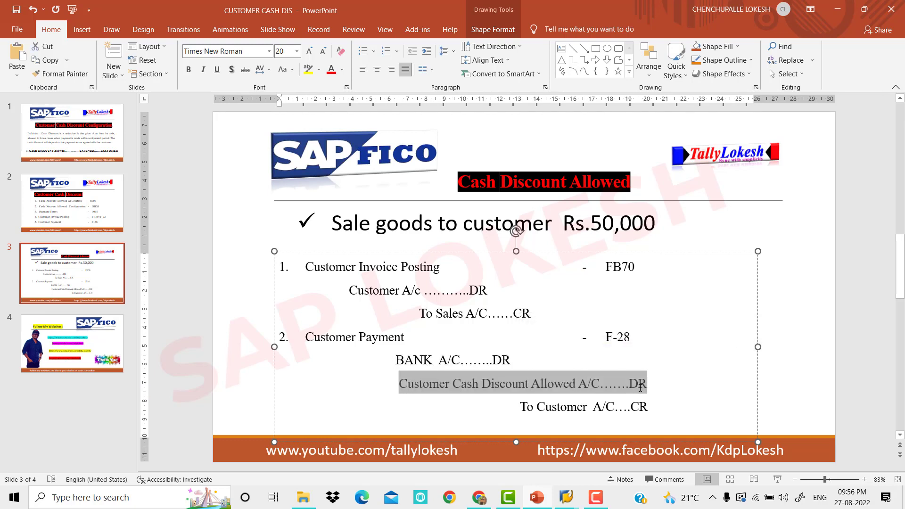
pyautogui.moveTo(529, 410); pyautogui.dragTo(649, 407)
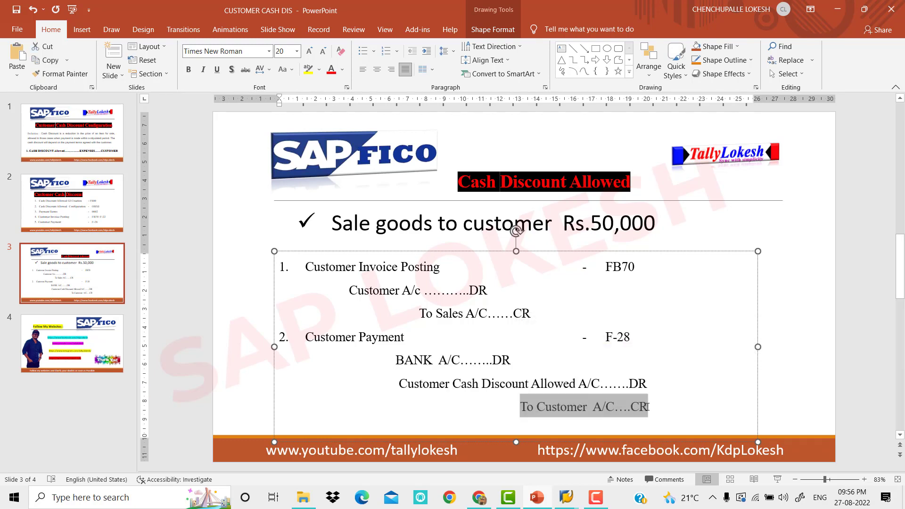
pyautogui.click(772, 289)
pyautogui.hotkey('alt', 'Tab')
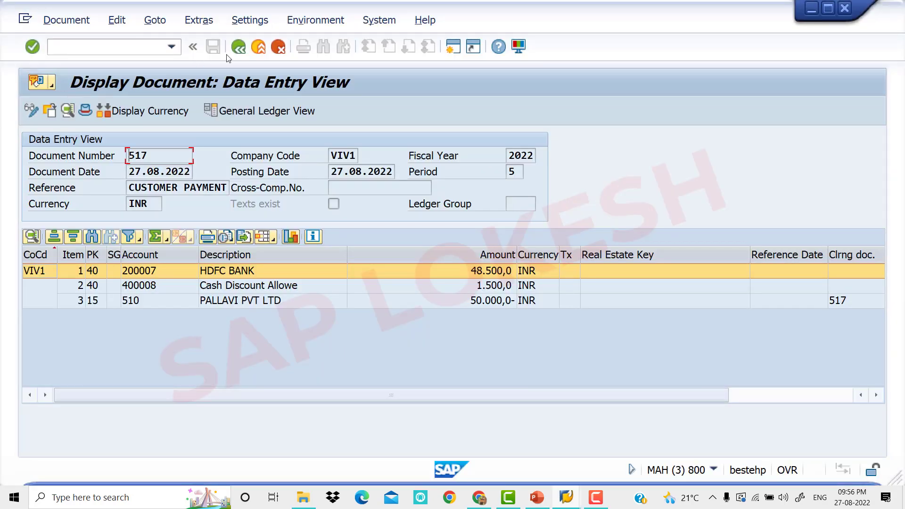
# - Leave the document display, switch to the Customer Line Item Display session and recheck the customer's open items
pyautogui.click(245, 53)
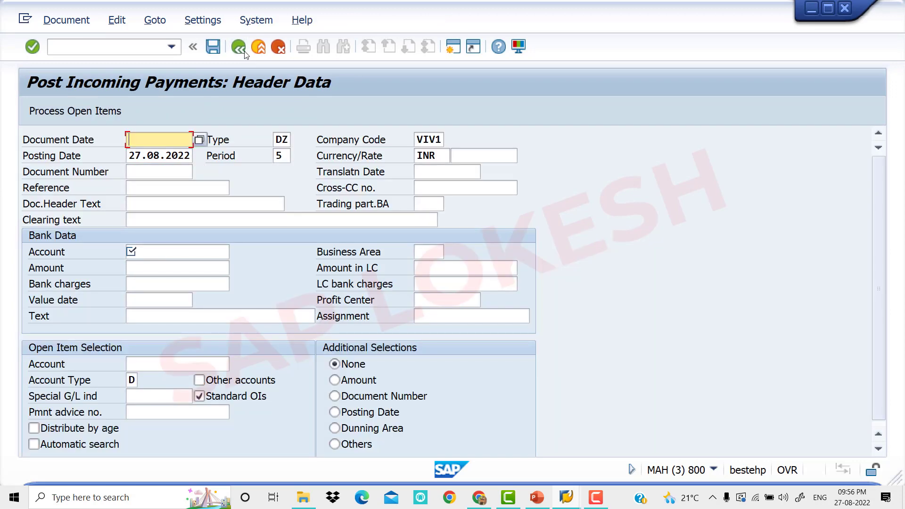
pyautogui.hotkey('alt', 'Tab')
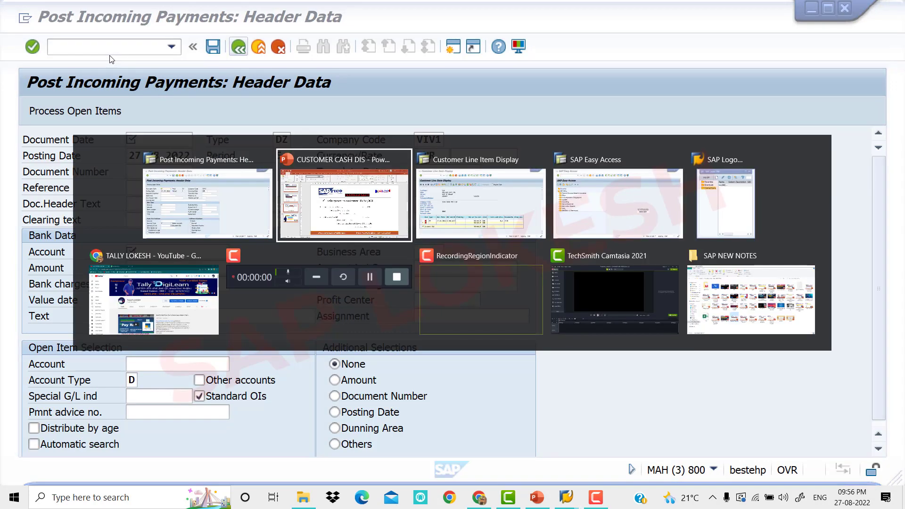
pyautogui.hotkey('alt', 'Tab')
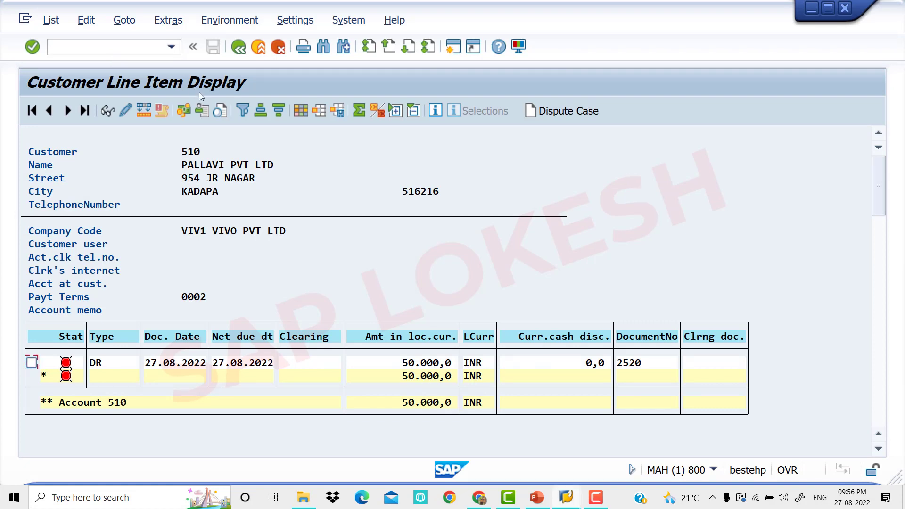
pyautogui.click(51, 20)
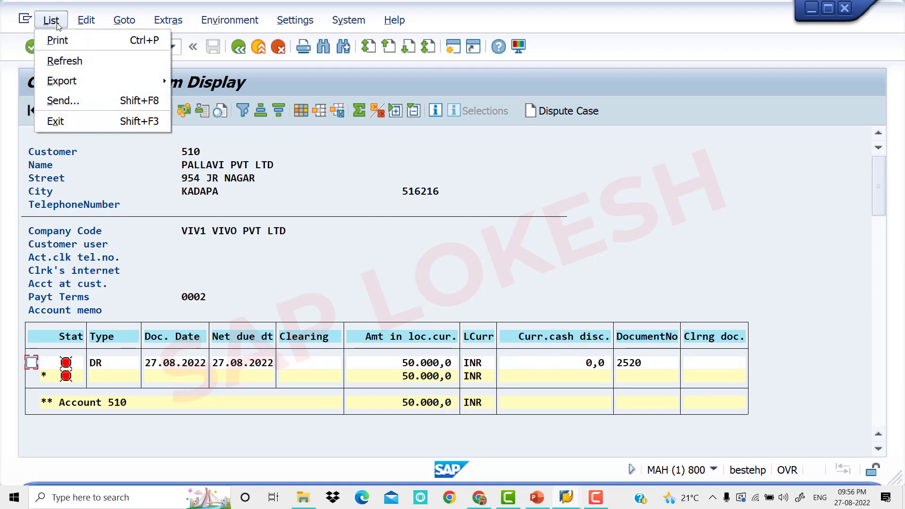
pyautogui.click(73, 63)
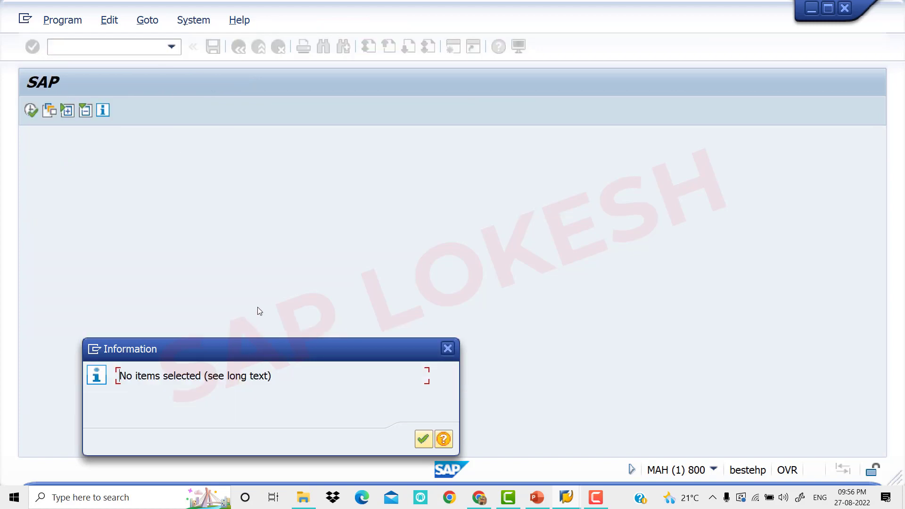
pyautogui.click(422, 442)
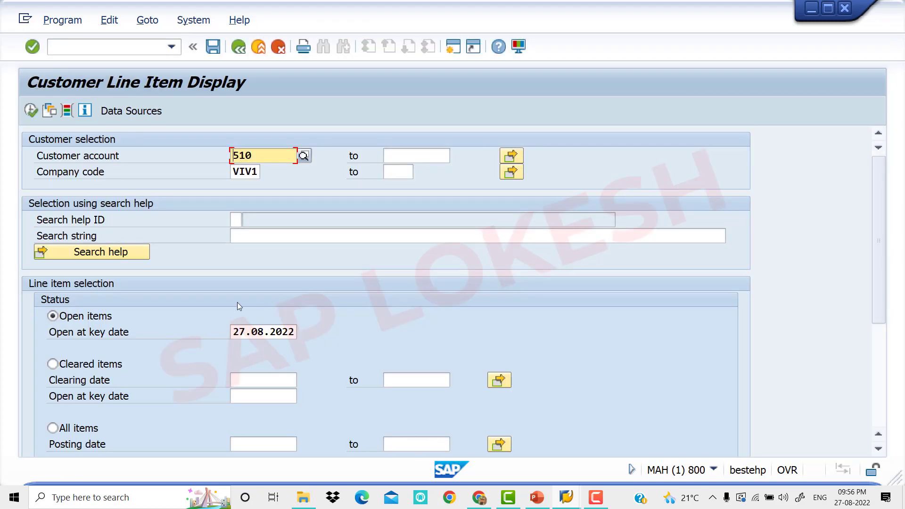
pyautogui.click(35, 116)
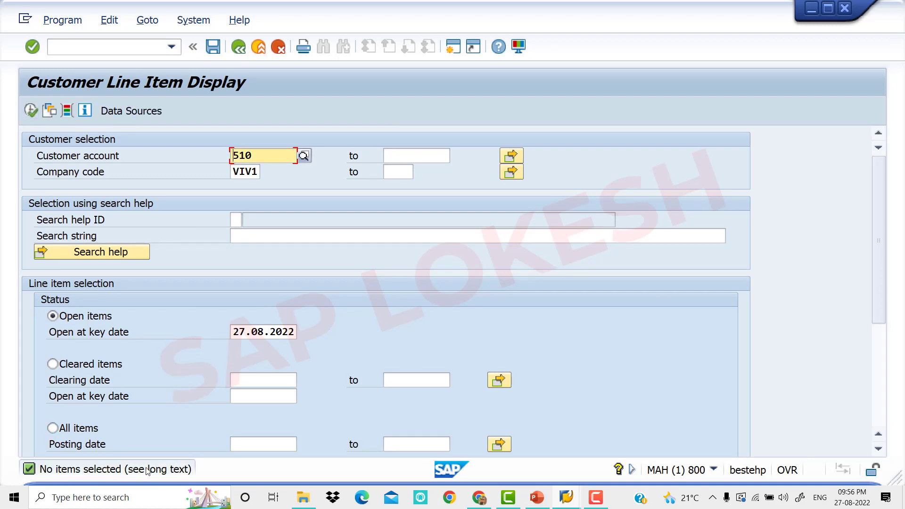
# - Display the customer's cleared items for clearing date 27.08.2022 and examine their cash discount amounts
pyautogui.click(52, 364)
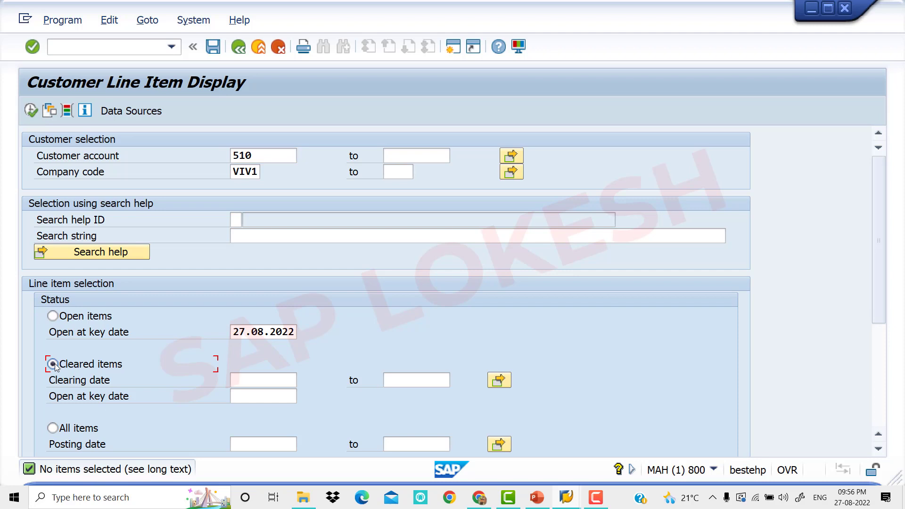
pyautogui.click(250, 385)
pyautogui.write('27')
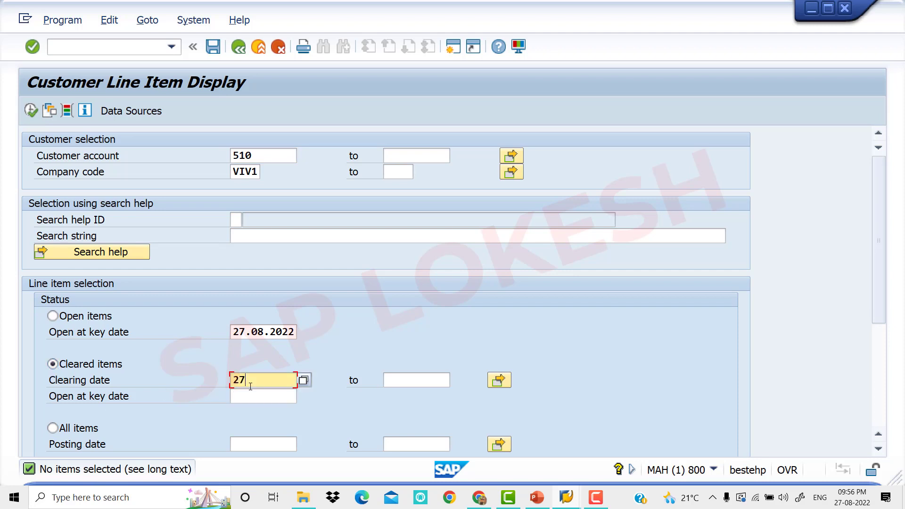
pyautogui.write('.08.2022')
pyautogui.click(31, 111)
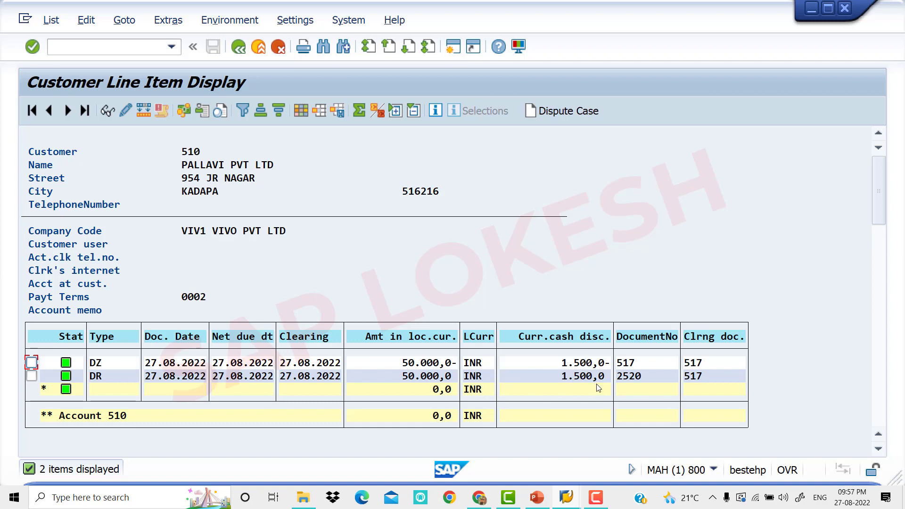
pyautogui.click(247, 52)
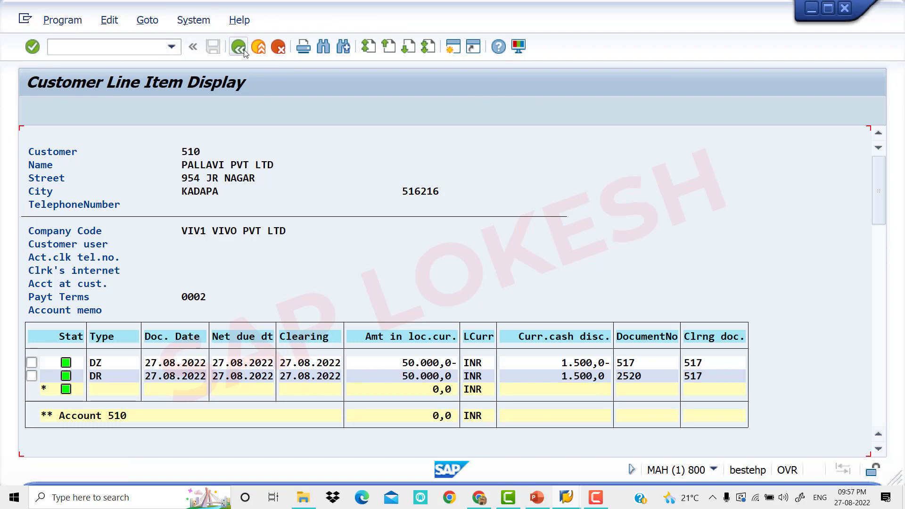
# - Switch to the Post Incoming Payments session and start the customer invoice transaction FB70 there
pyautogui.hotkey('alt', 'Tab')
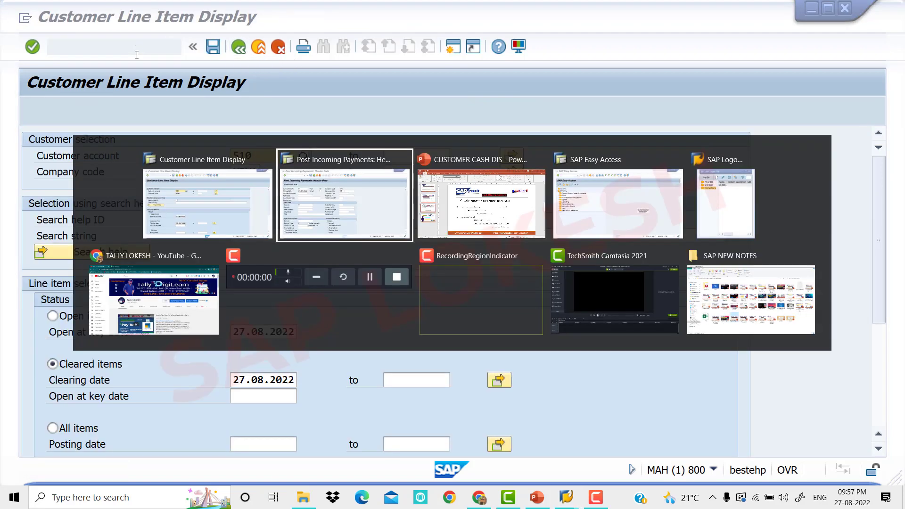
pyautogui.click(68, 45)
pyautogui.write('/')
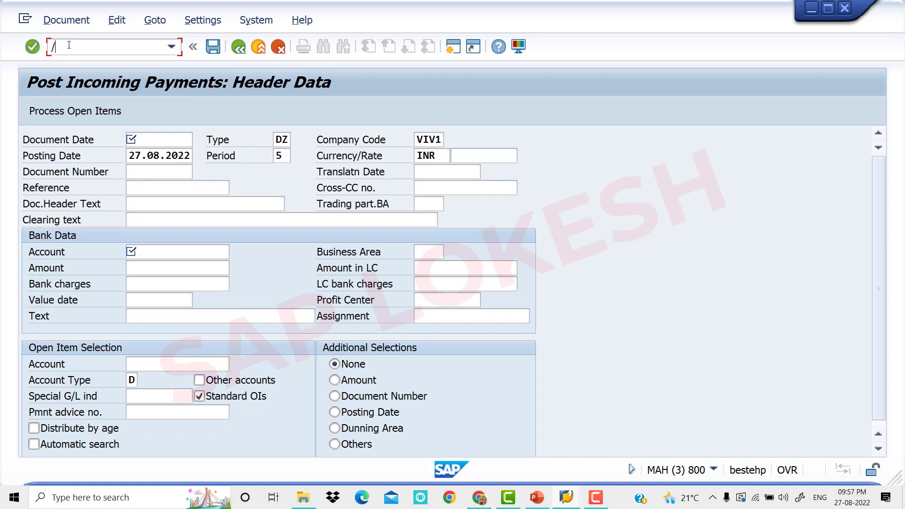
pyautogui.write('NFB70')
pyautogui.press('Return')
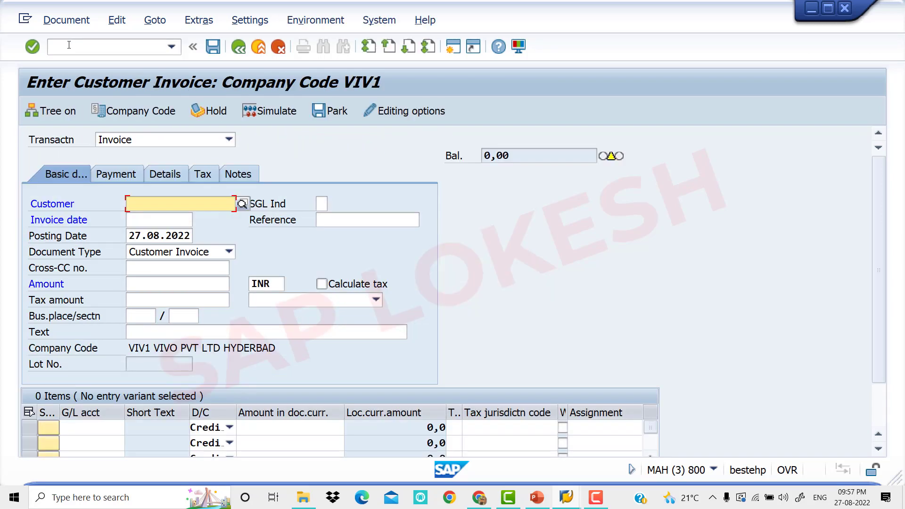
# - Enter the customer number and set the invoice date to 27.08.2022 in the new customer invoice
pyautogui.press('Down')
pyautogui.press('Tab')
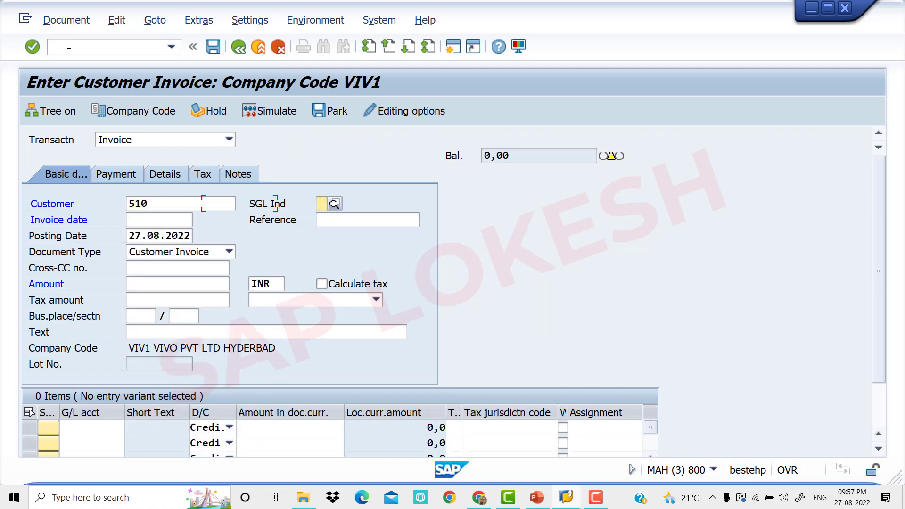
pyautogui.press('Tab')
pyautogui.press('Down')
# - Set the invoice's reference to Customer 02
pyautogui.press('Tab')
pyautogui.press('Down')
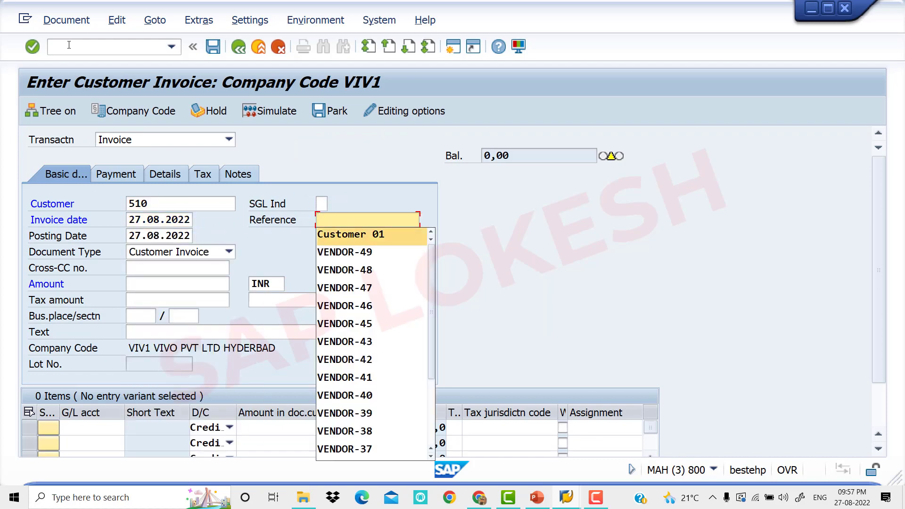
pyautogui.press('Tab')
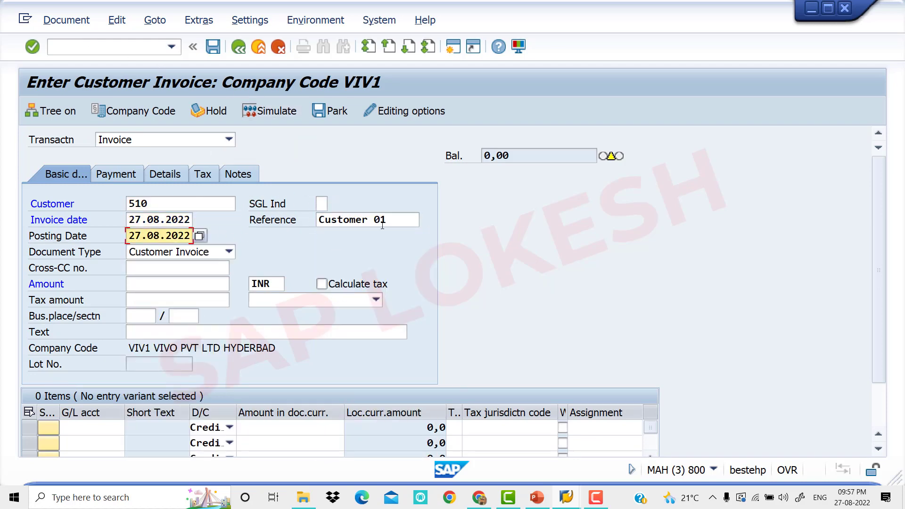
pyautogui.click(407, 220)
pyautogui.press('BackSpace')
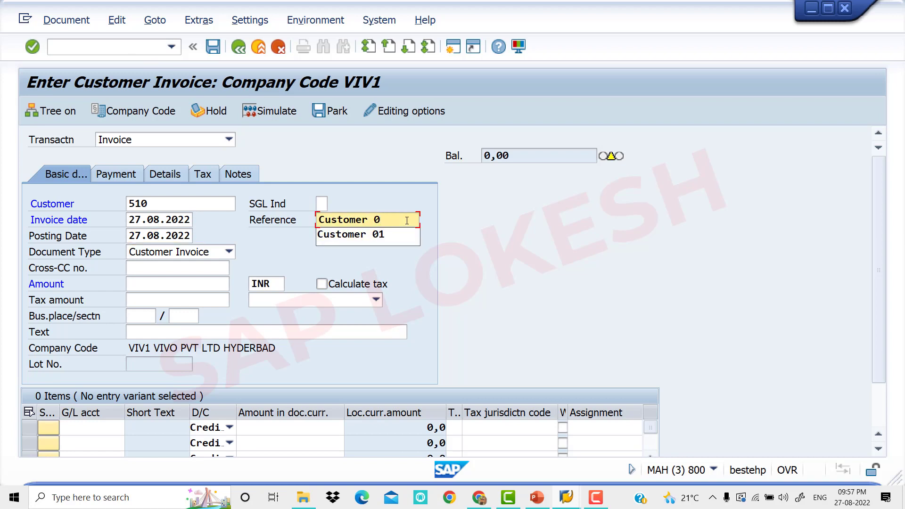
pyautogui.write('2')
pyautogui.press('Tab')
pyautogui.press('Tab')
pyautogui.press('Tab')
pyautogui.press('Tab')
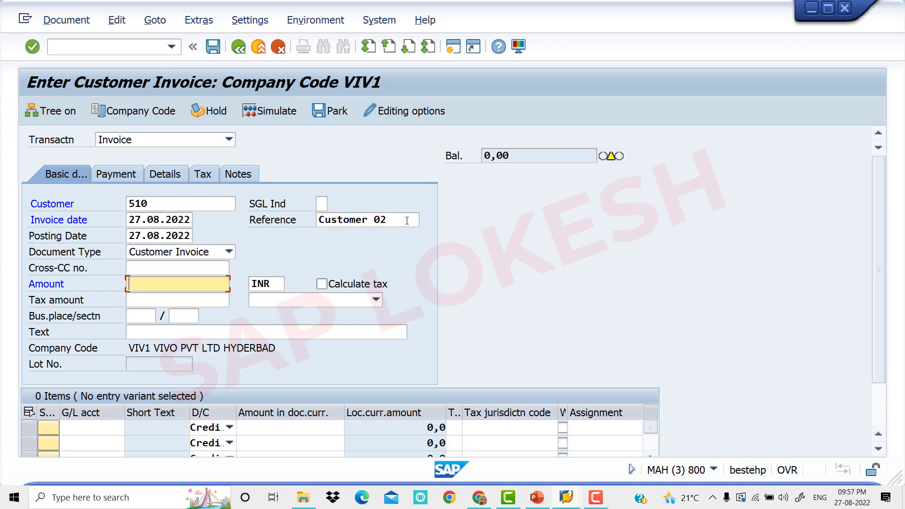
# - Set the invoice amount to 80000 INR and the header text to Customer Invoice
pyautogui.write('8')
pyautogui.press('Down')
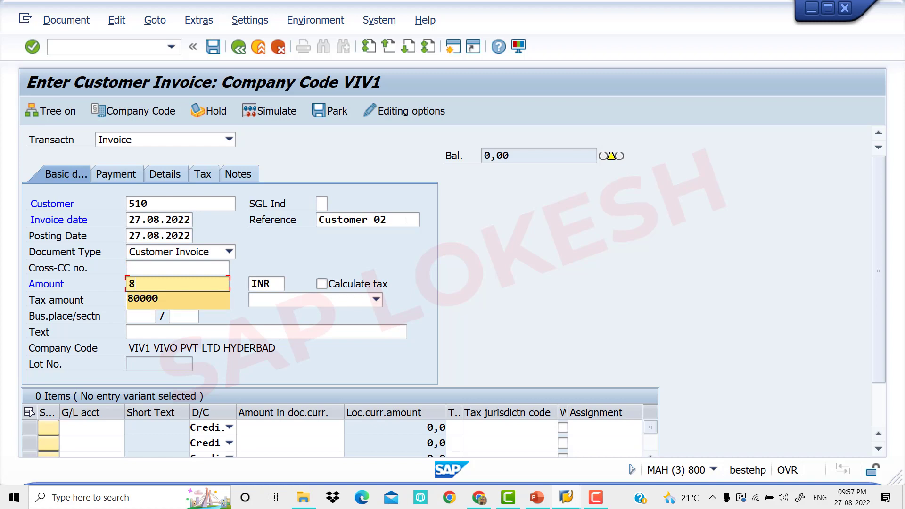
pyautogui.press('Tab')
pyautogui.press('Tab')
pyautogui.press('Tab')
pyautogui.press('Tab')
pyautogui.press('Tab')
pyautogui.press('Tab')
pyautogui.press('Tab')
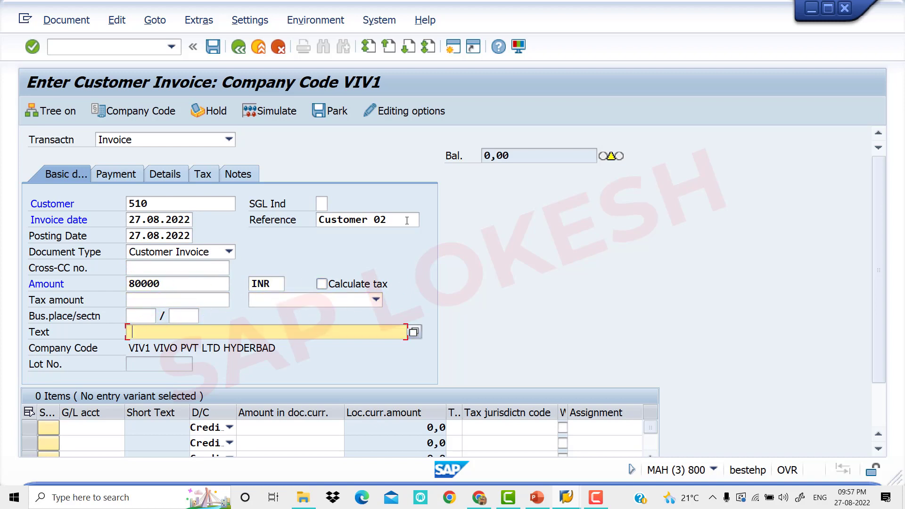
pyautogui.press('Tab')
pyautogui.press('Tab')
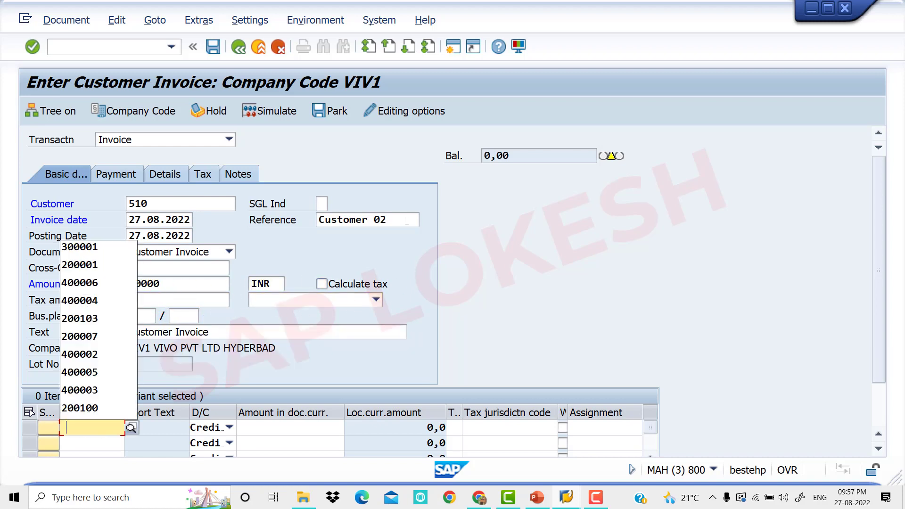
# - Add a credit line item for the sales G/L account with an amount of 80000
pyautogui.press('Down')
pyautogui.press('Tab')
pyautogui.press('Tab')
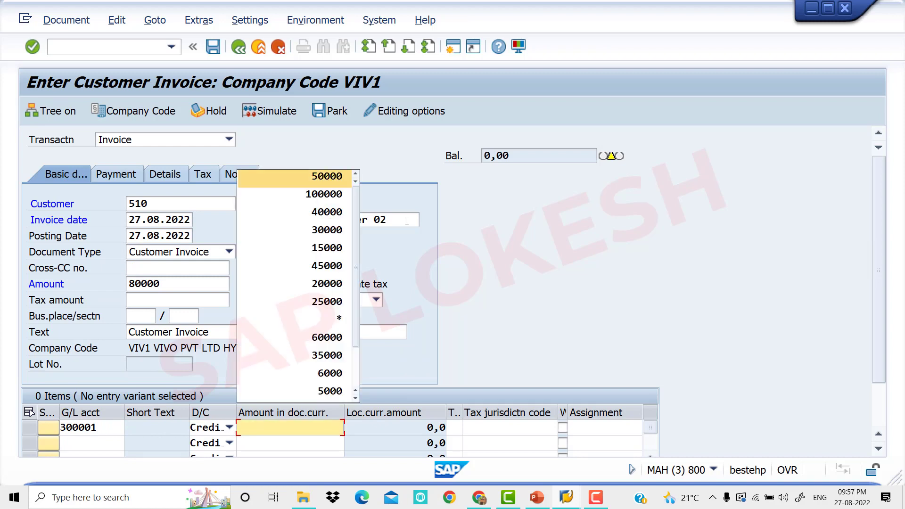
pyautogui.write('80000')
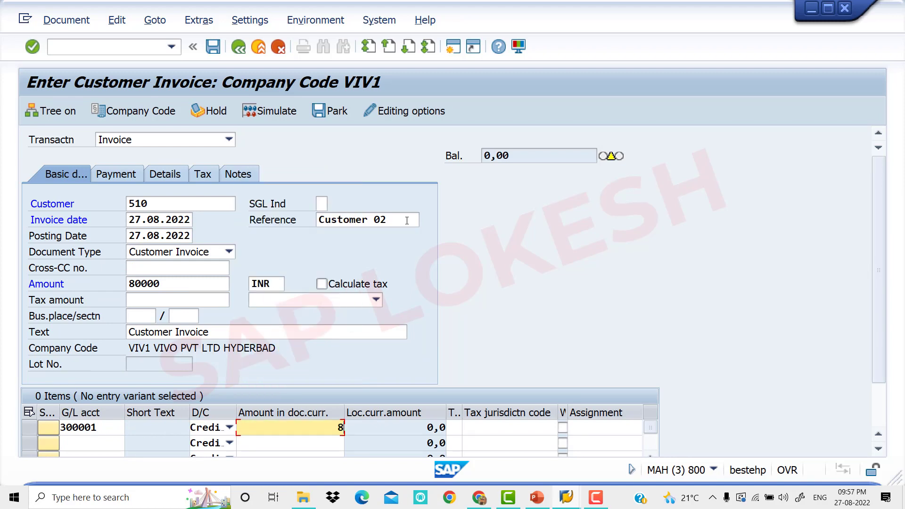
# - Complete the sales line item with value date 27.08.2022, text SALES and business area VIV0
pyautogui.press('Tab')
pyautogui.press('Tab')
pyautogui.press('Tab')
pyautogui.press('Tab')
pyautogui.press('Tab')
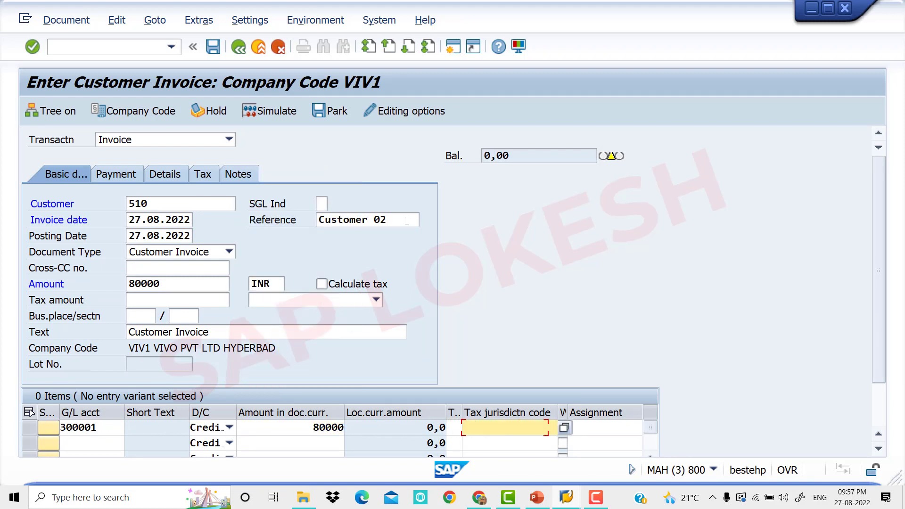
pyautogui.press('Down')
pyautogui.press('Tab')
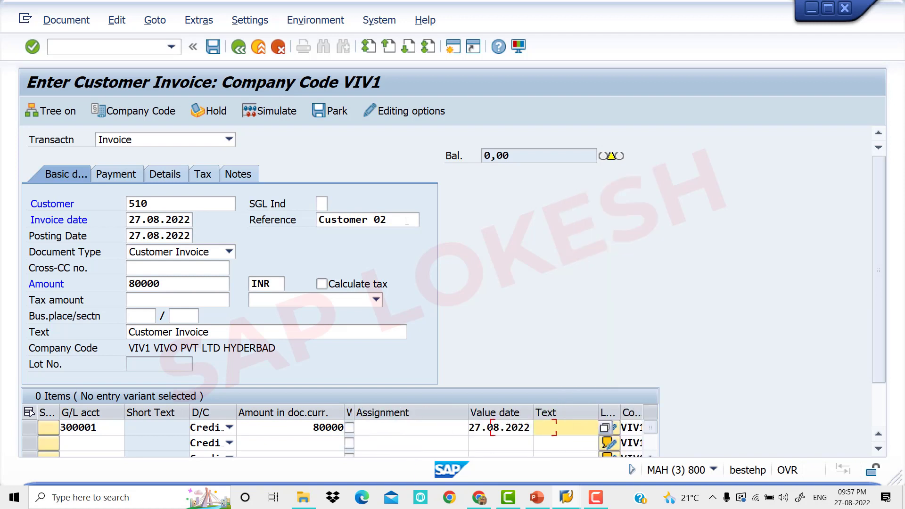
pyautogui.press('Down')
pyautogui.press('Tab')
pyautogui.press('Tab')
pyautogui.press('Tab')
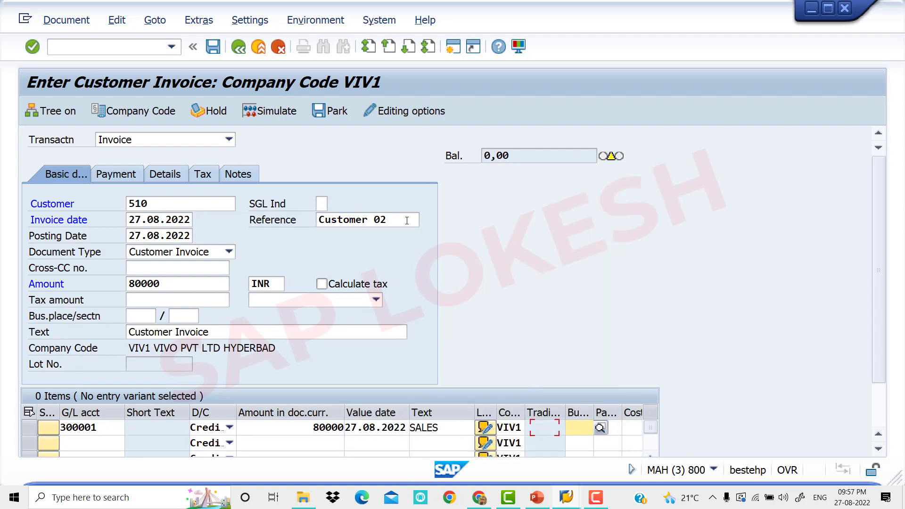
pyautogui.press('Down')
pyautogui.press('Tab')
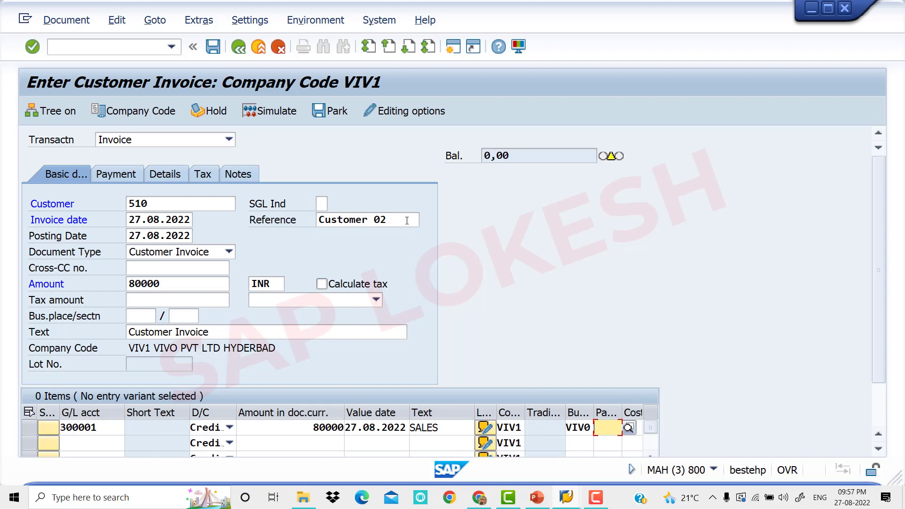
# - Simulate the customer invoice and post it from the document overview
pyautogui.click(283, 115)
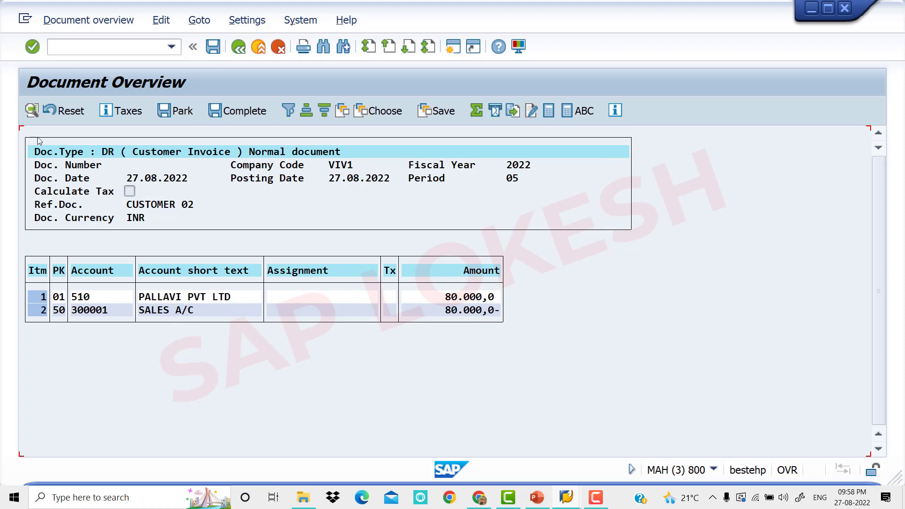
pyautogui.click(214, 48)
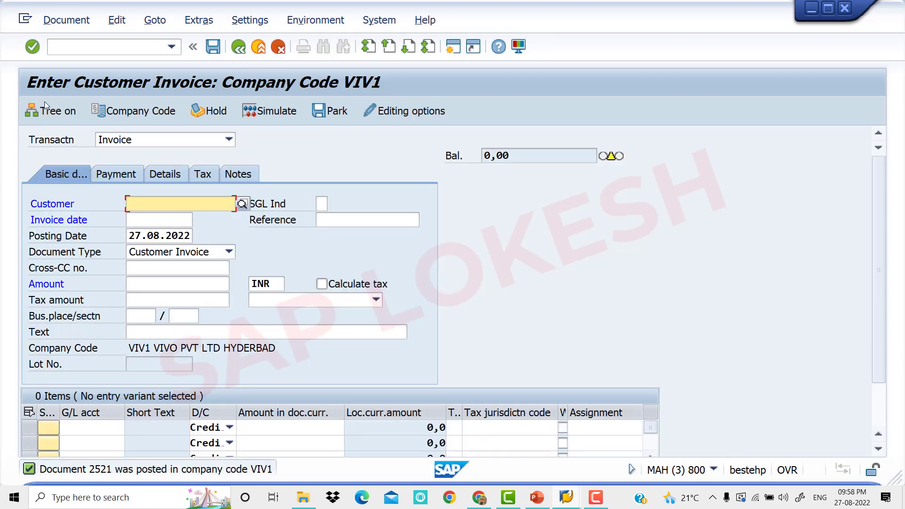
# - Leave the invoice entry and start the incoming payment transaction F-28
pyautogui.click(128, 48)
pyautogui.write('/N')
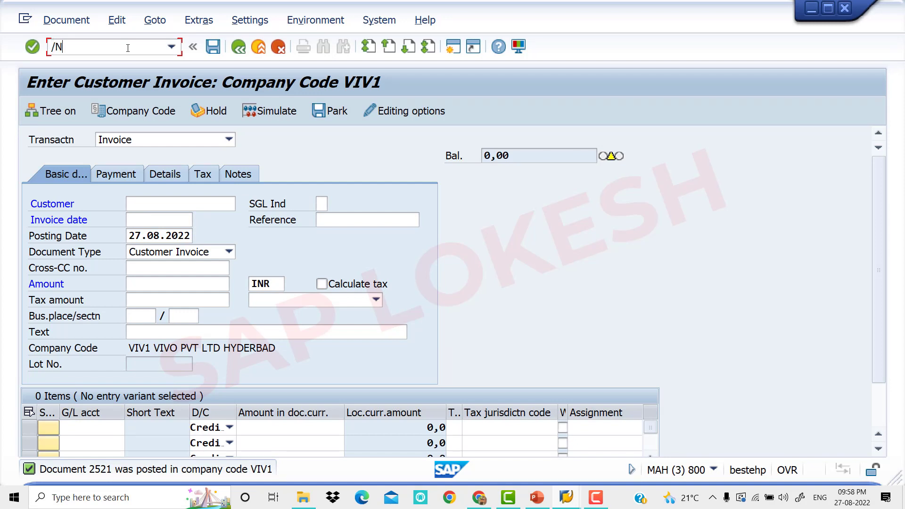
pyautogui.write('FB')
pyautogui.press('BackSpace')
pyautogui.write('-28')
pyautogui.press('Return')
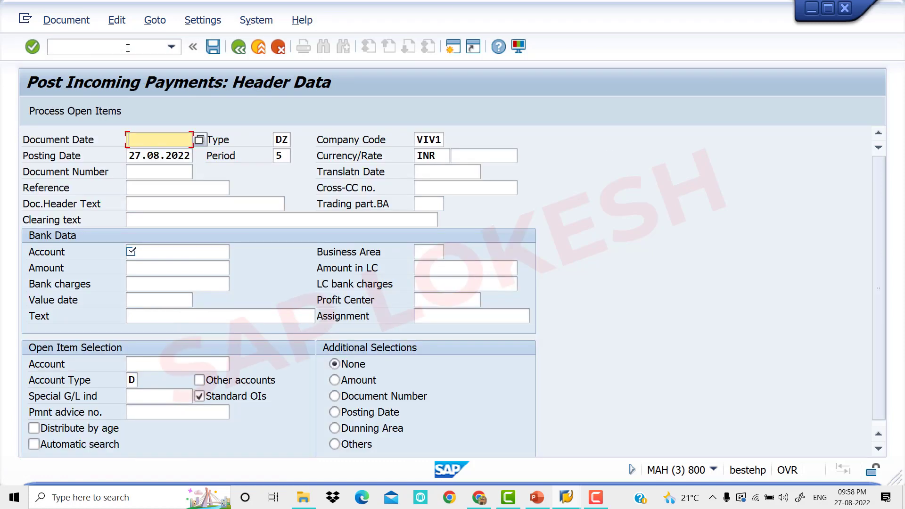
# - Set the incoming payment's document date to 27.08.2022
pyautogui.press('Down')
pyautogui.press('Down')
pyautogui.press('Tab')
pyautogui.press('Tab')
pyautogui.press('Tab')
pyautogui.press('Tab')
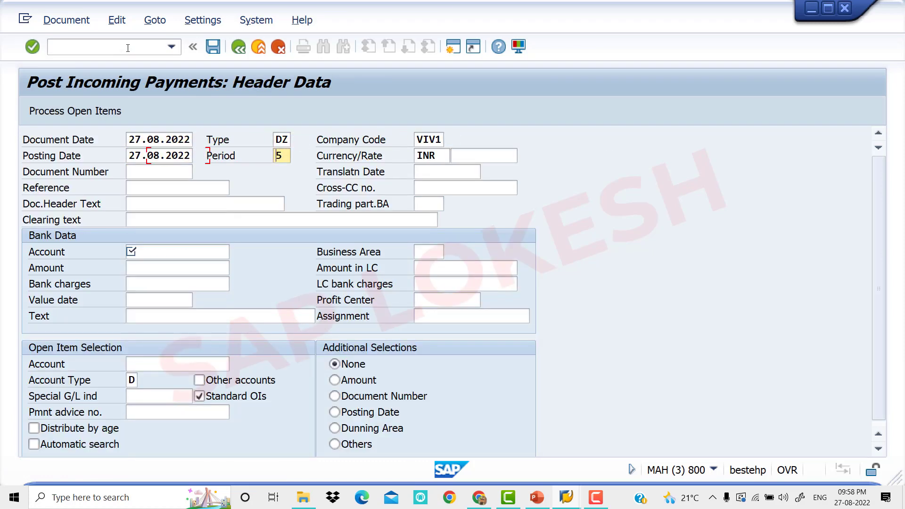
# - Set both the reference and the document header text of the incoming payment to CUSTOMER PAYMENT
pyautogui.press('Tab')
pyautogui.press('Tab')
pyautogui.press('Tab')
pyautogui.press('Tab')
pyautogui.press('Down')
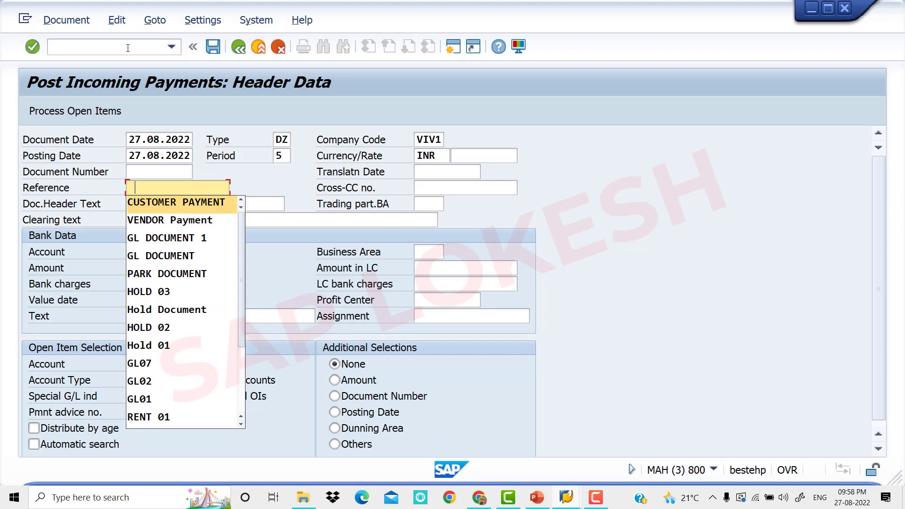
pyautogui.press('Tab')
pyautogui.press('Tab')
pyautogui.press('Down')
pyautogui.press('Tab')
pyautogui.press('Tab')
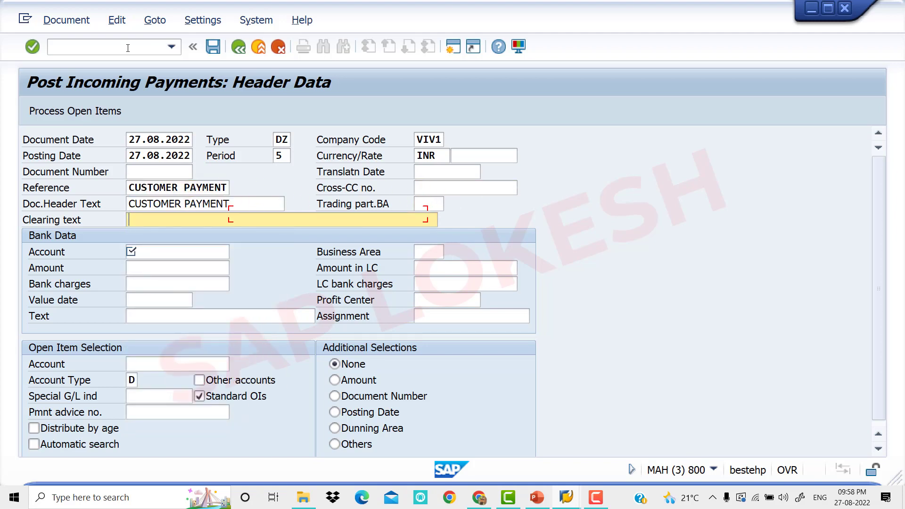
# - Enter the HDFC Bank G/L account and business area VIV0 in the payment's bank data
pyautogui.press('Tab')
pyautogui.press('Down')
pyautogui.press('Tab')
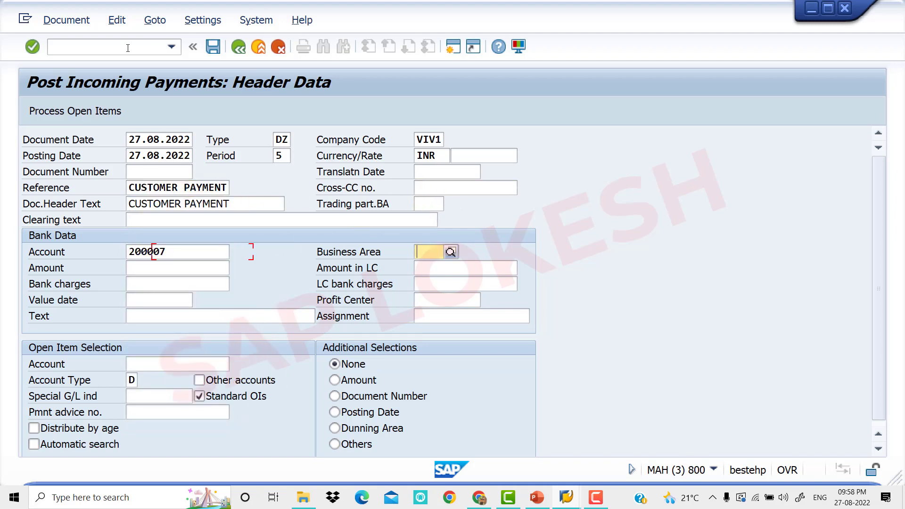
pyautogui.press('Down')
pyautogui.press('Tab')
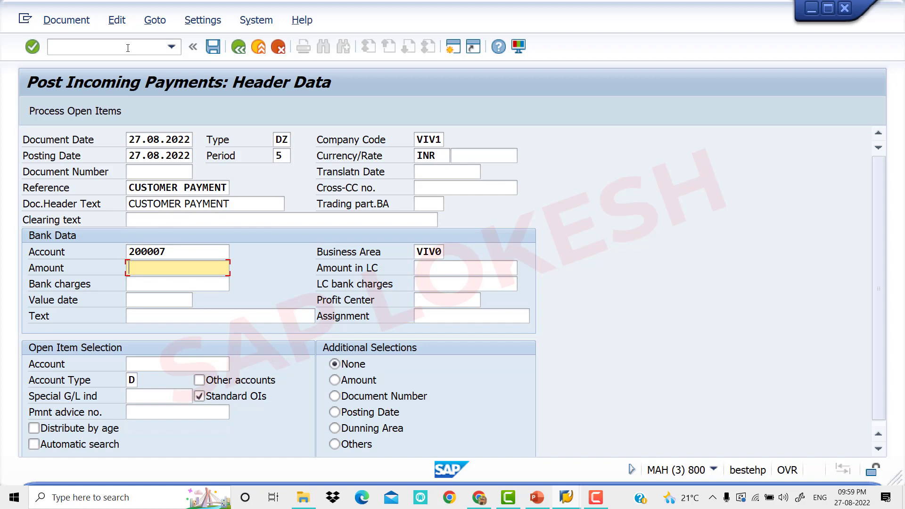
# - Set the bank data amount to 77600 and the value date to 27.08.2022
pyautogui.write('77600')
pyautogui.press('Tab')
pyautogui.press('Tab')
pyautogui.press('Tab')
pyautogui.press('Tab')
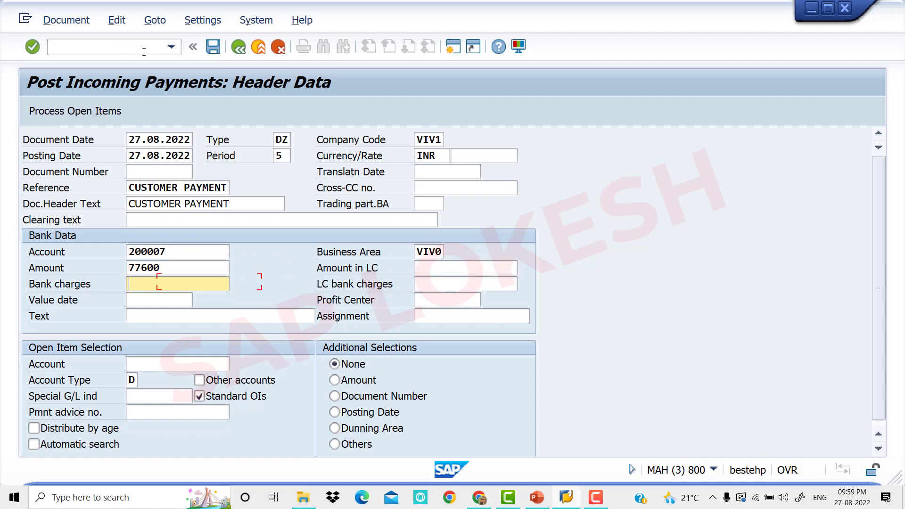
pyautogui.press('BackSpace')
pyautogui.press('Down')
pyautogui.press('Tab')
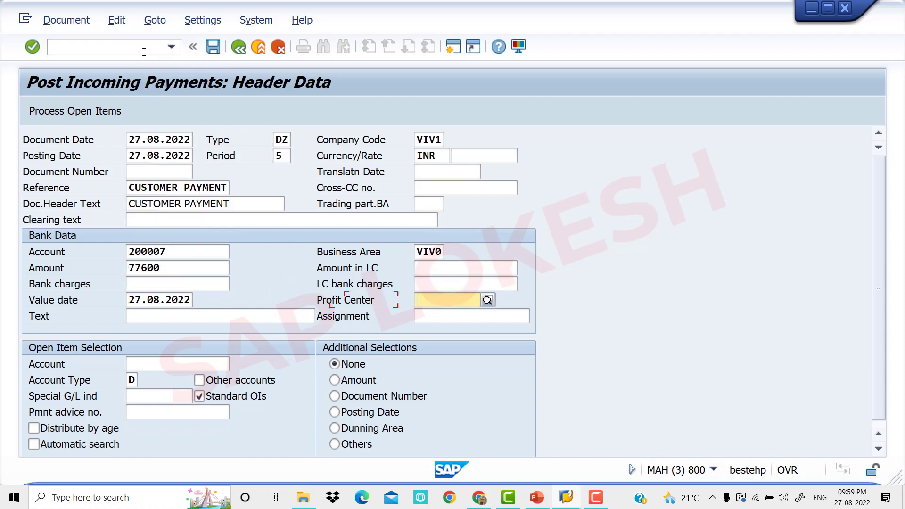
# - Set the bank data text to CUSTOMER PAYMENT
pyautogui.press('Tab')
pyautogui.press('space')
pyautogui.press('Down')
pyautogui.press('Down')
pyautogui.press('Tab')
pyautogui.press('Tab')
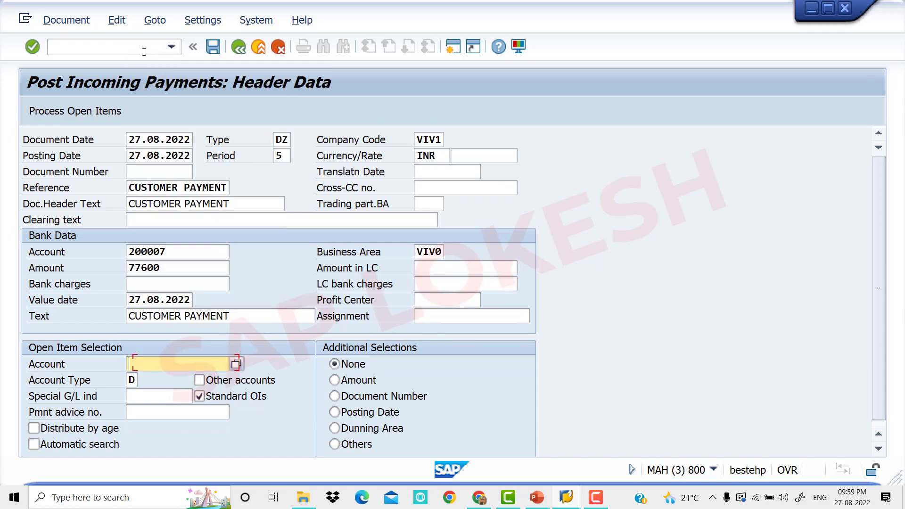
# - Enter the customer's account for the open item selection and process its open items
pyautogui.press('BackSpace')
pyautogui.press('Down')
pyautogui.press('Tab')
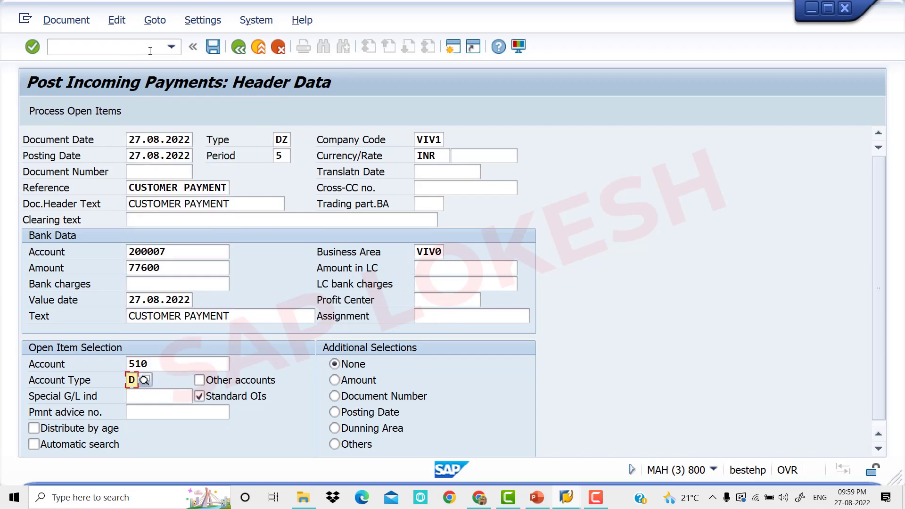
pyautogui.click(72, 113)
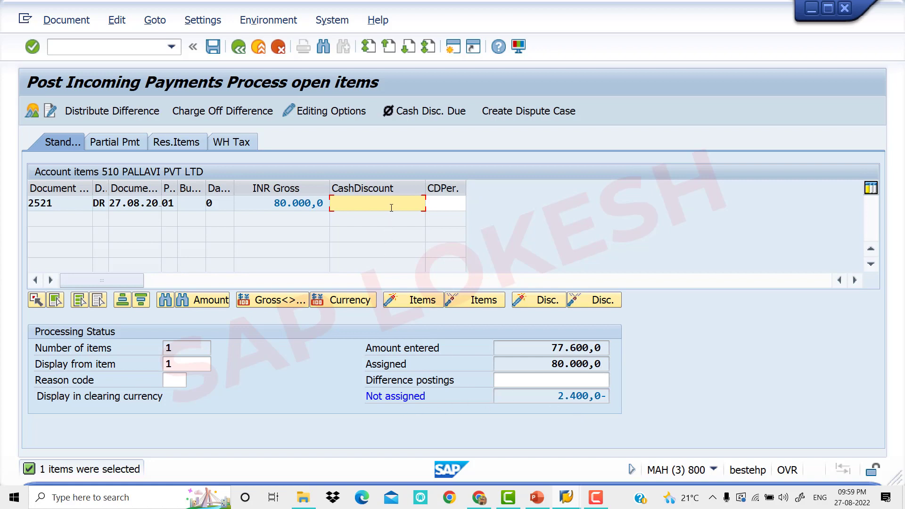
# - Assign a cash discount of 2400 to the customer's 80,000 INR invoice item
pyautogui.write('2400')
pyautogui.press('Return')
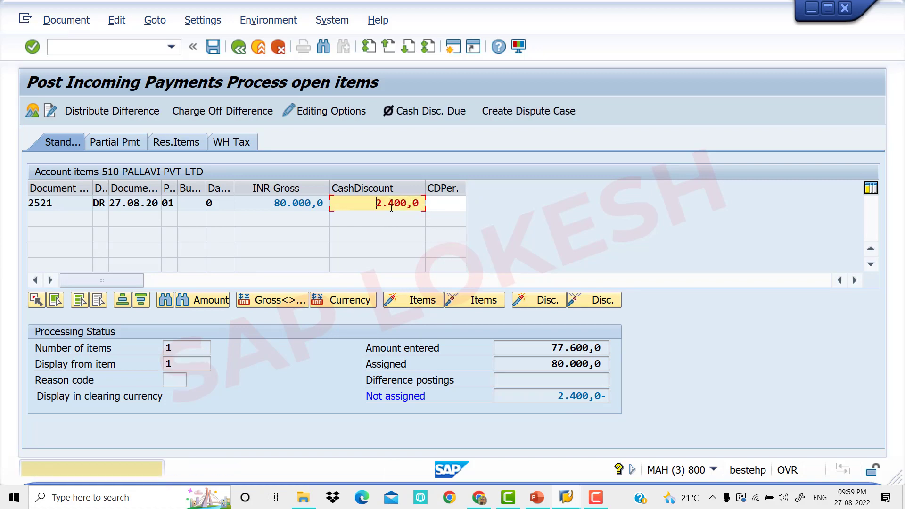
pyautogui.press('Return')
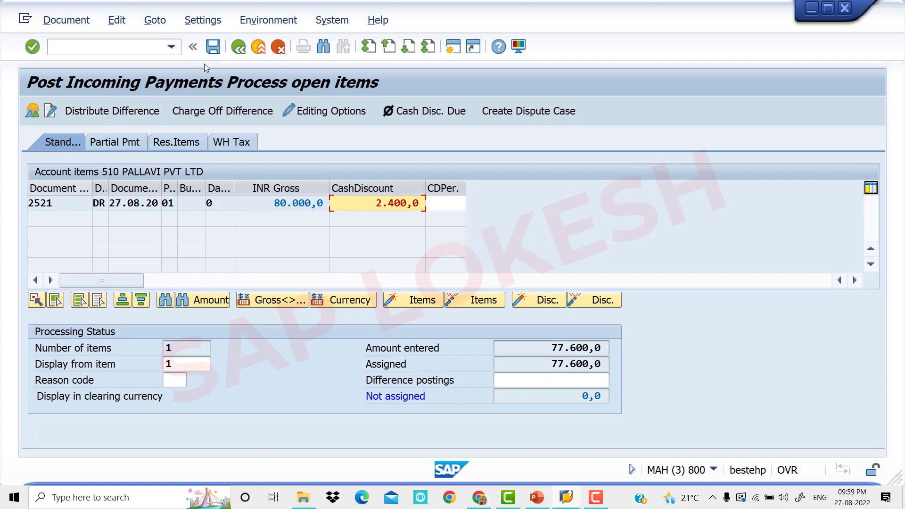
# - Complete the cash discount line item with text TEXT and business area VIV0, and post the incoming payment
pyautogui.click(213, 47)
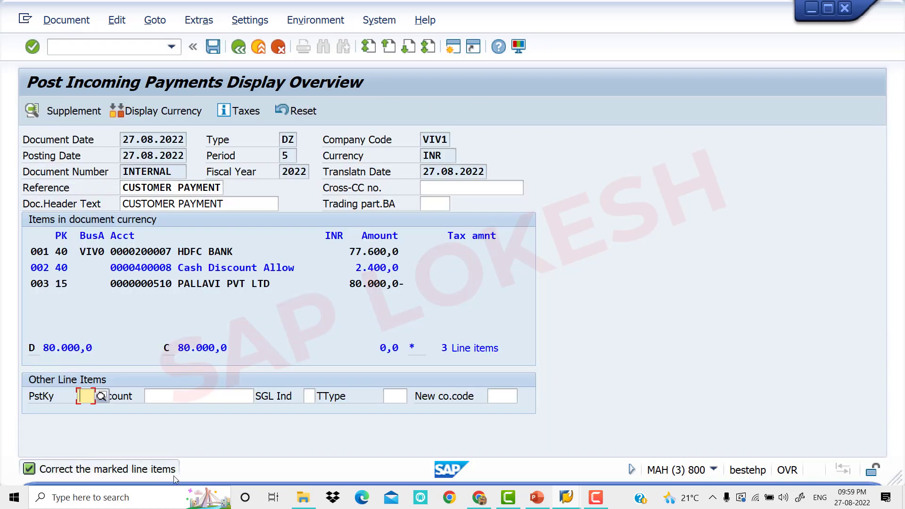
pyautogui.doubleClick(216, 269)
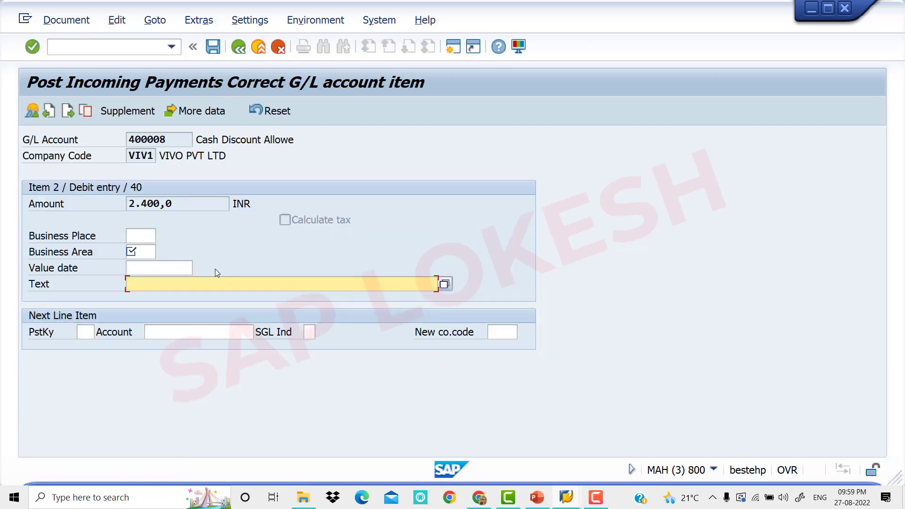
pyautogui.click(163, 291)
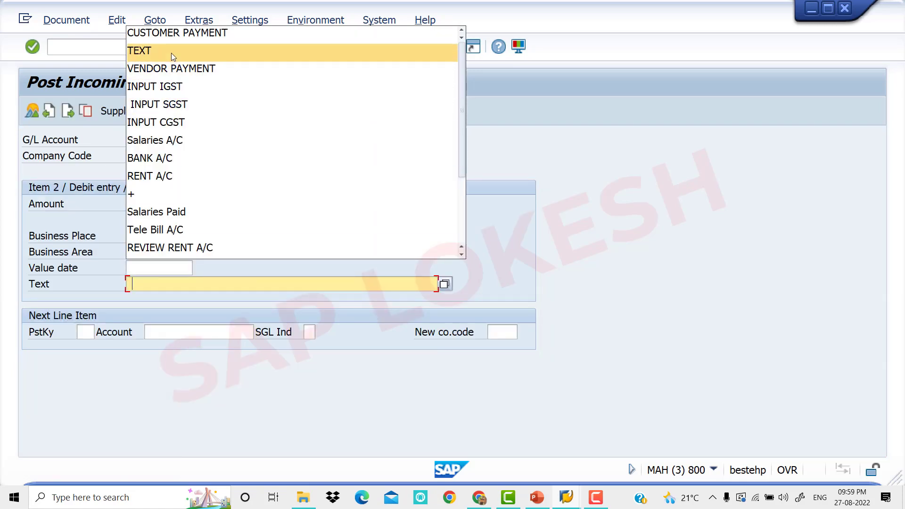
pyautogui.click(171, 53)
pyautogui.click(141, 252)
pyautogui.click(142, 268)
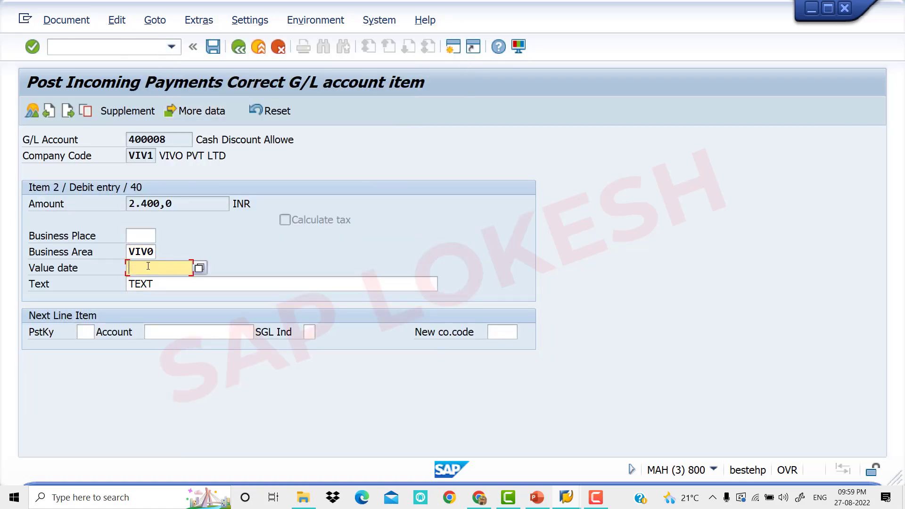
pyautogui.click(240, 52)
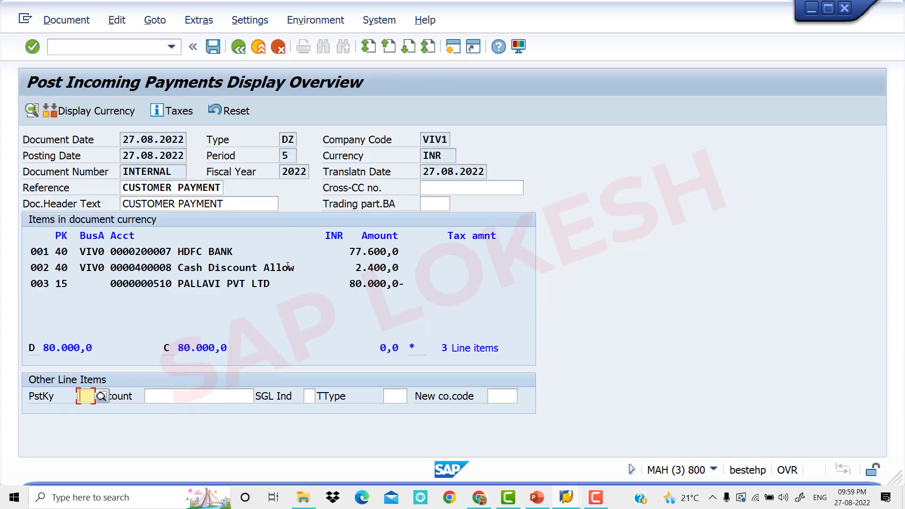
pyautogui.click(214, 47)
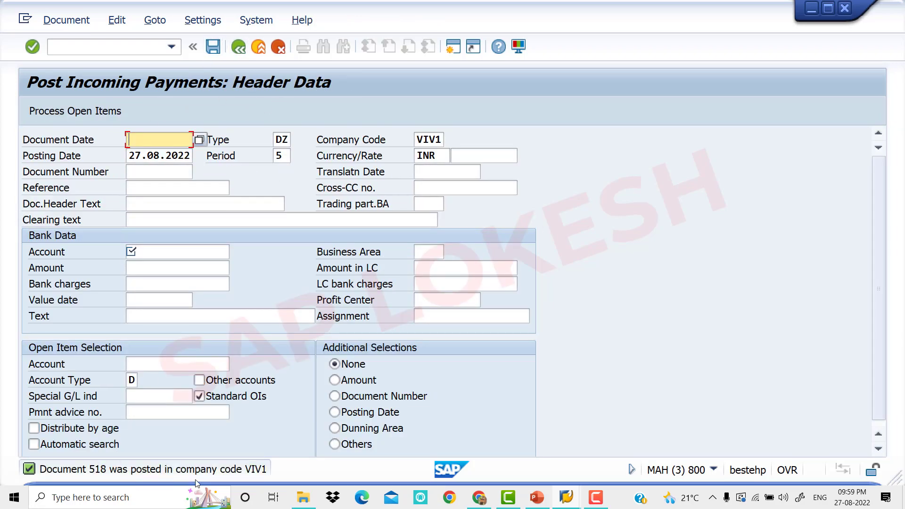
# - Display the line items of the payment document just posted, and return to the payment header entry
pyautogui.click(67, 20)
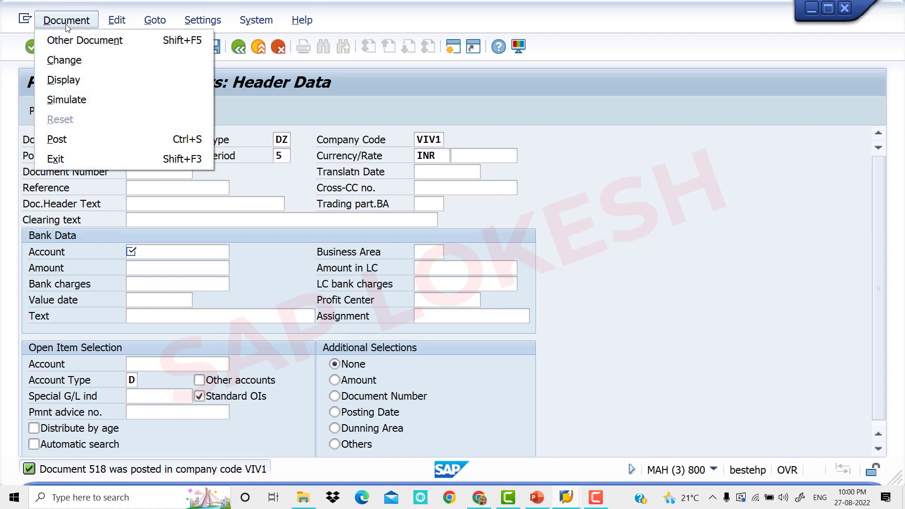
pyautogui.click(82, 80)
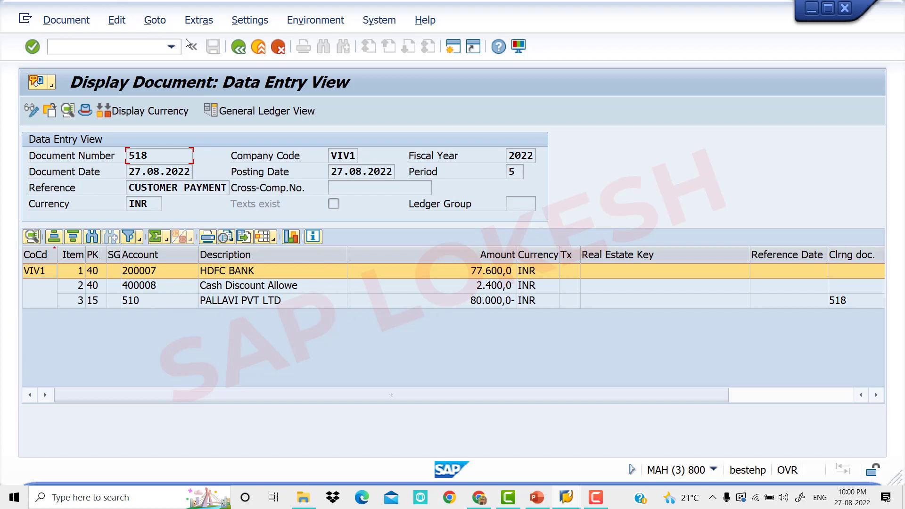
pyautogui.click(239, 51)
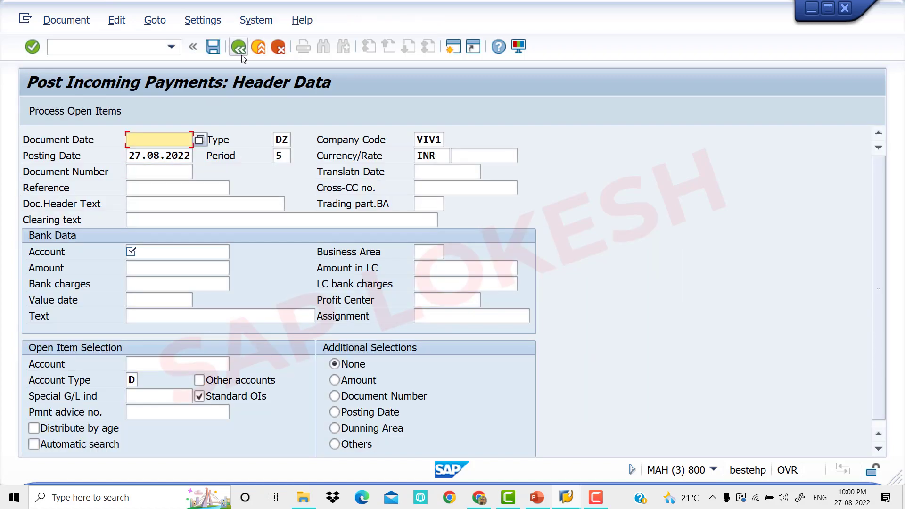
# - Run the customer line item display in the other session for open items and for cleared items in company code VIV1
pyautogui.hotkey('alt', 'Tab')
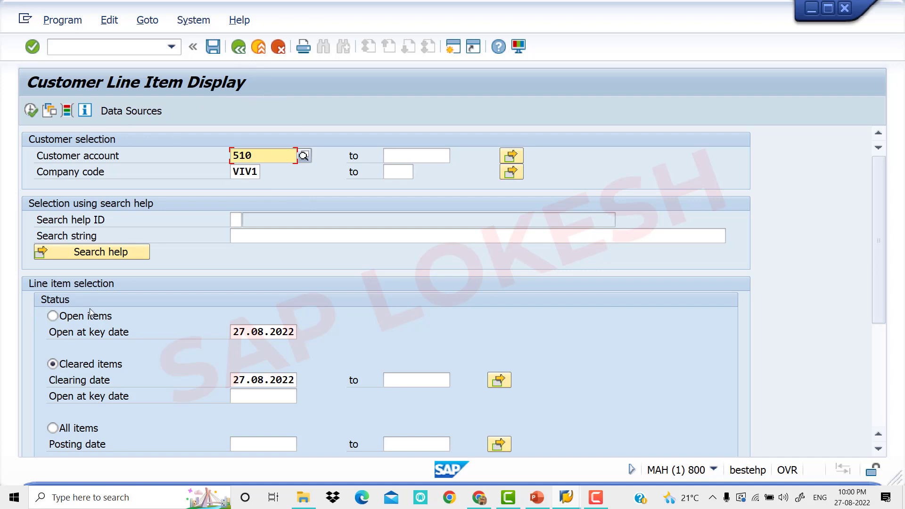
pyautogui.click(52, 317)
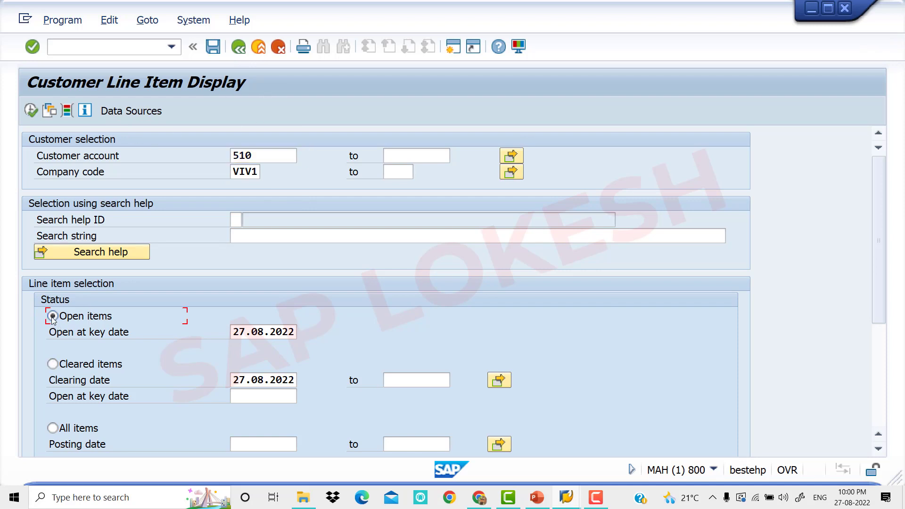
pyautogui.click(31, 110)
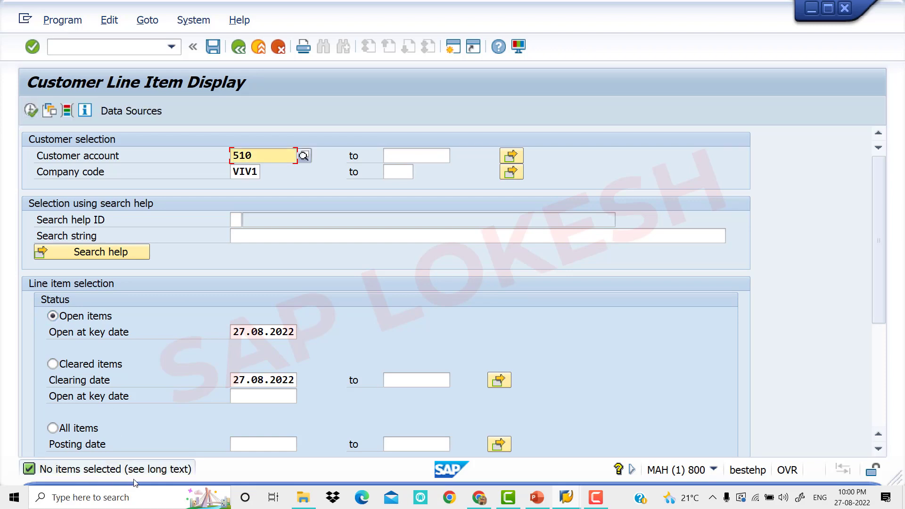
pyautogui.click(55, 366)
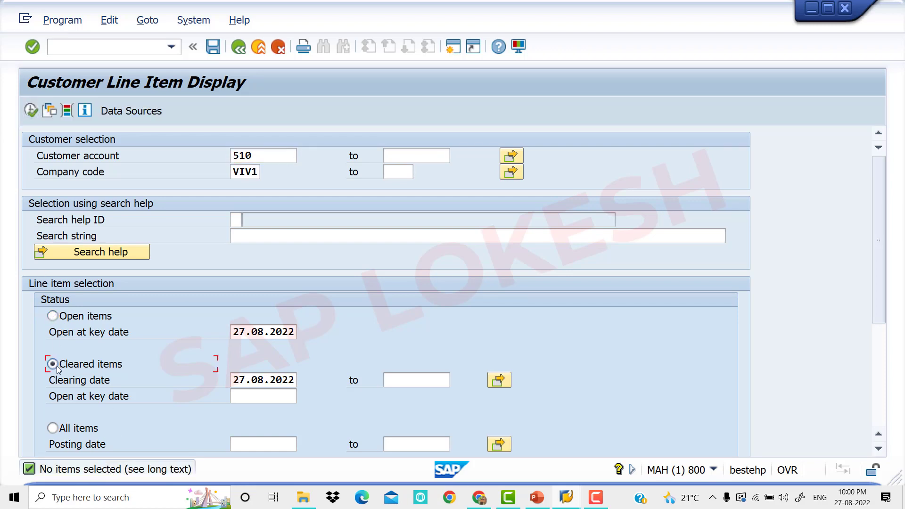
pyautogui.click(35, 112)
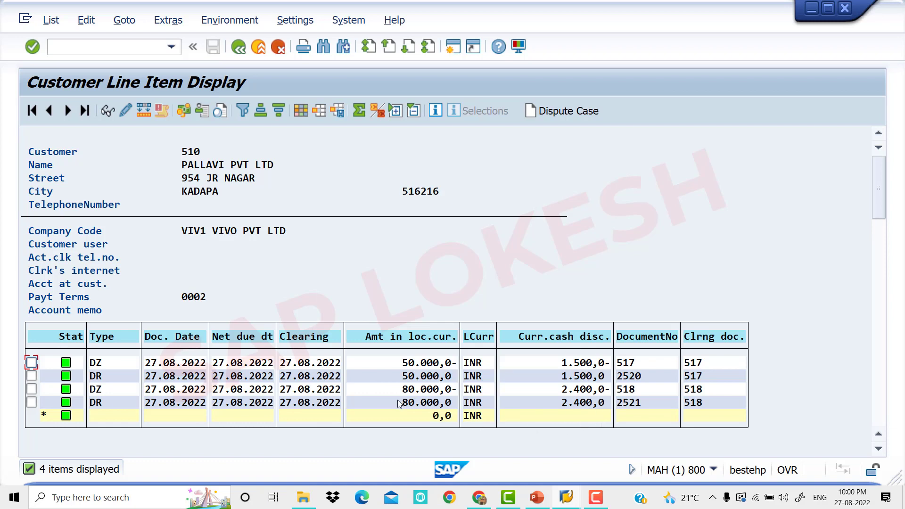
# - Switch to the PowerPoint presentation and show the Customer Cash Discount Configuration slide and the closing Follow My Websites slide
pyautogui.click(536, 502)
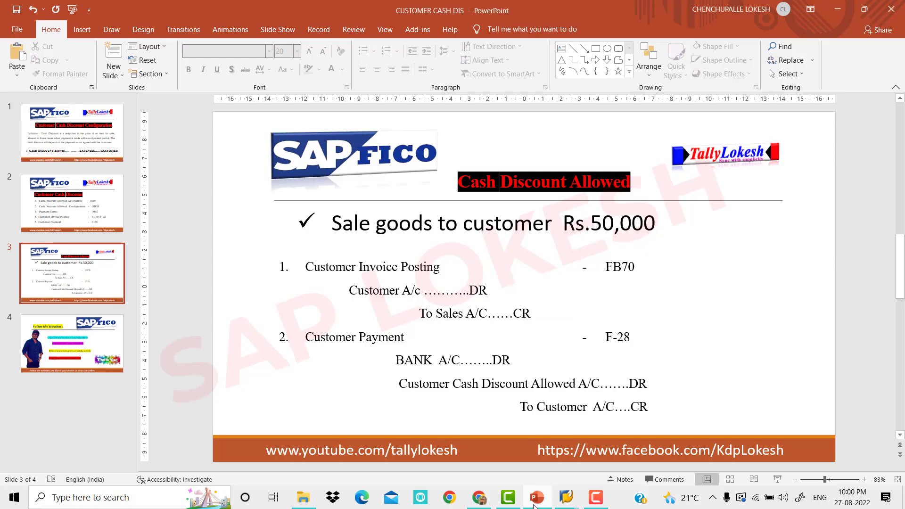
pyautogui.click(84, 141)
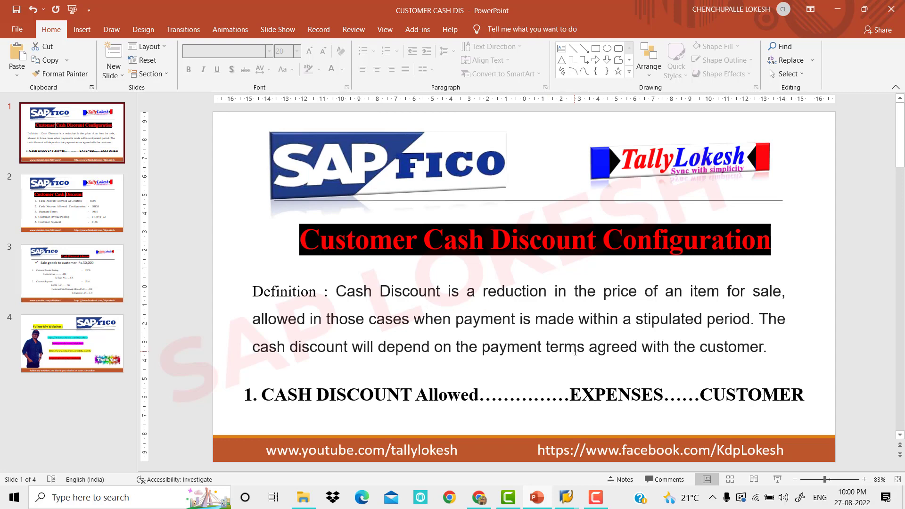
pyautogui.click(46, 327)
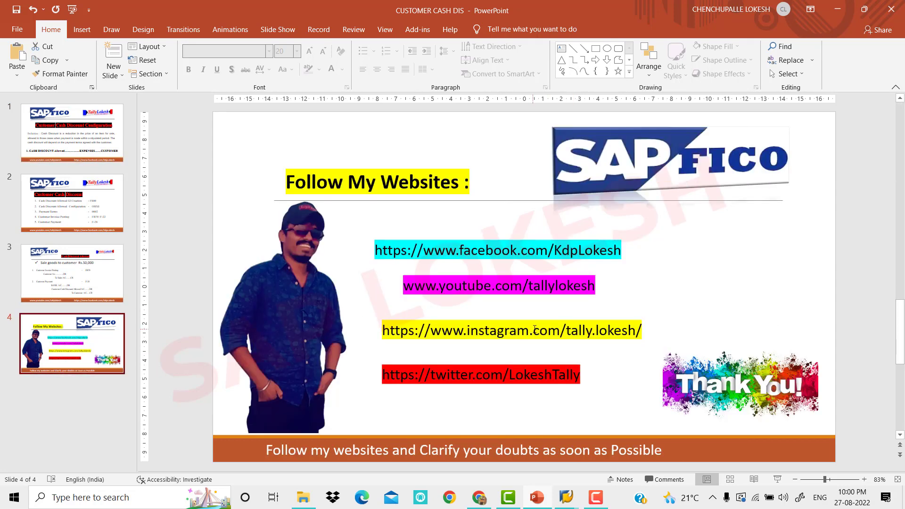